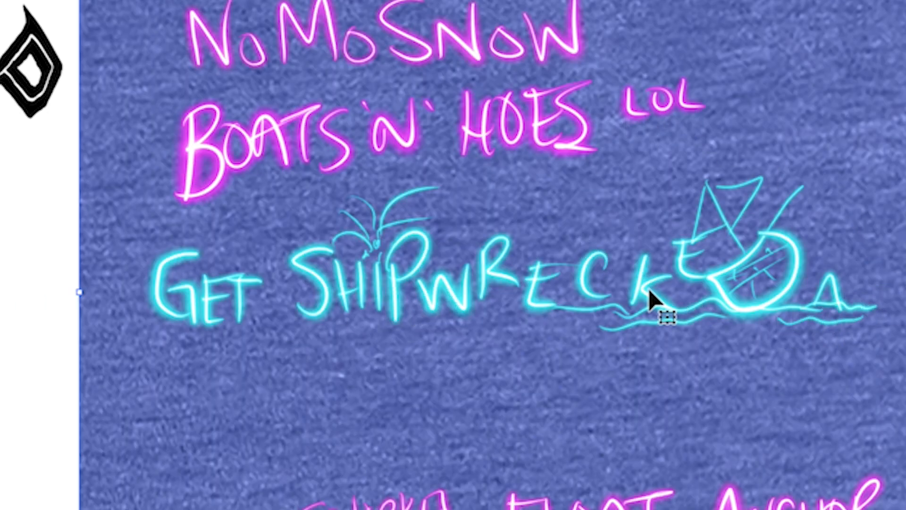
Download the sunken sailing ships sketch as a vector under the standard license and select one of its ships in Illustrator
scroll(648, 288, "right", 3)
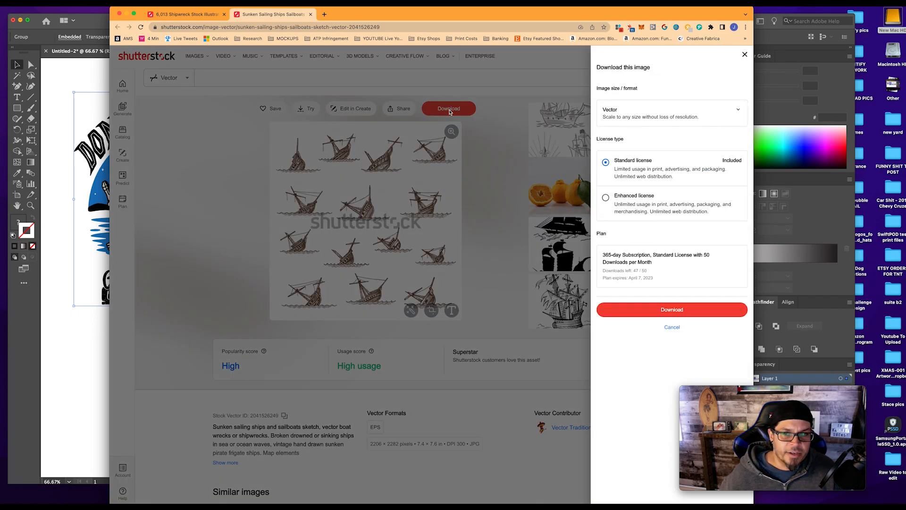
left_click(673, 310)
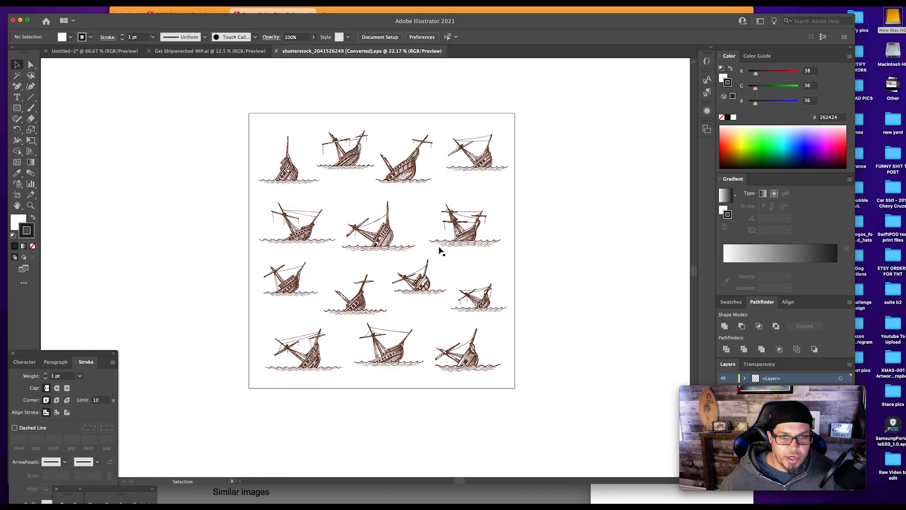
left_click(407, 166)
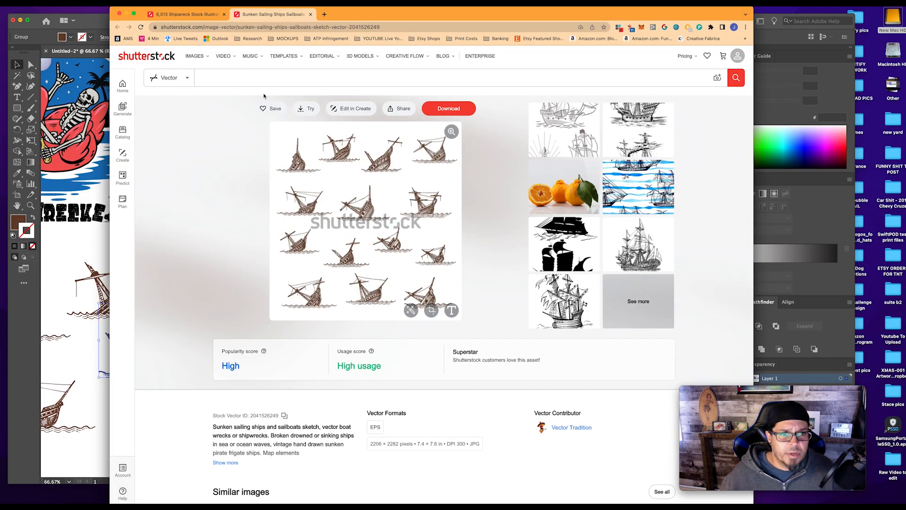
Search Shutterstock vectors for "shipwreck icon" and browse the results
type("shipwerck")
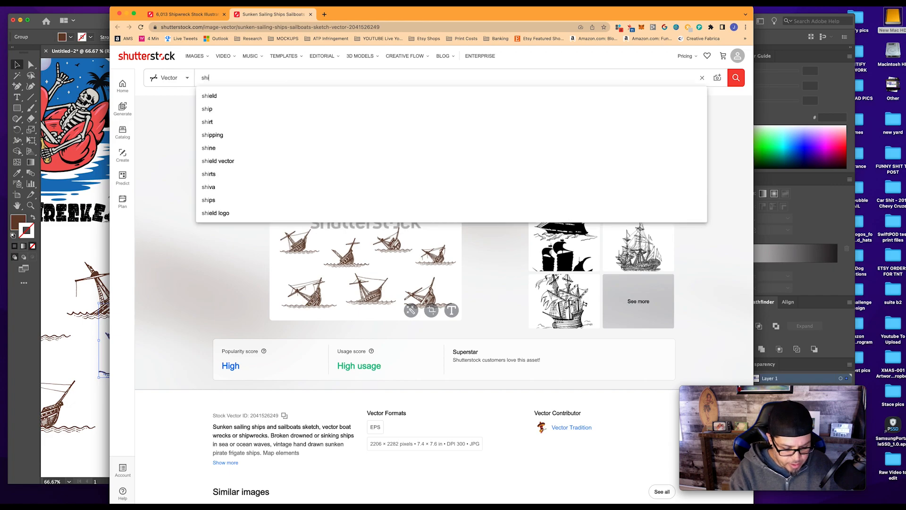
key("Return")
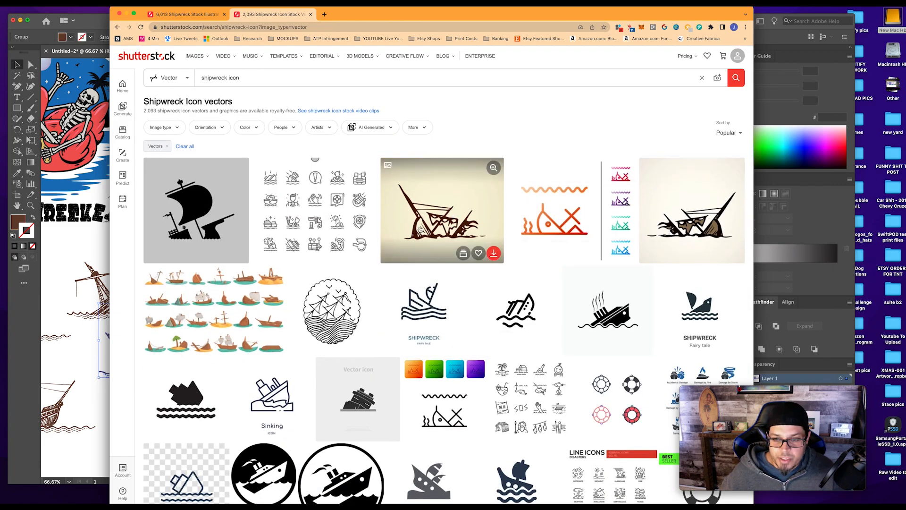
scroll(231, 255, "down", 3)
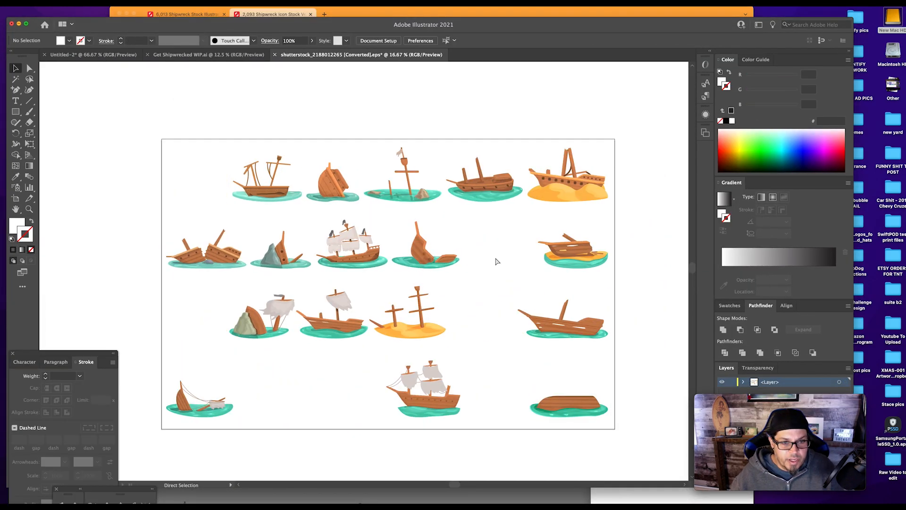
Close the coloured shipwreck vector file without saving and reposition the pasted wreck illustrations around the reference artwork
key("super+w")
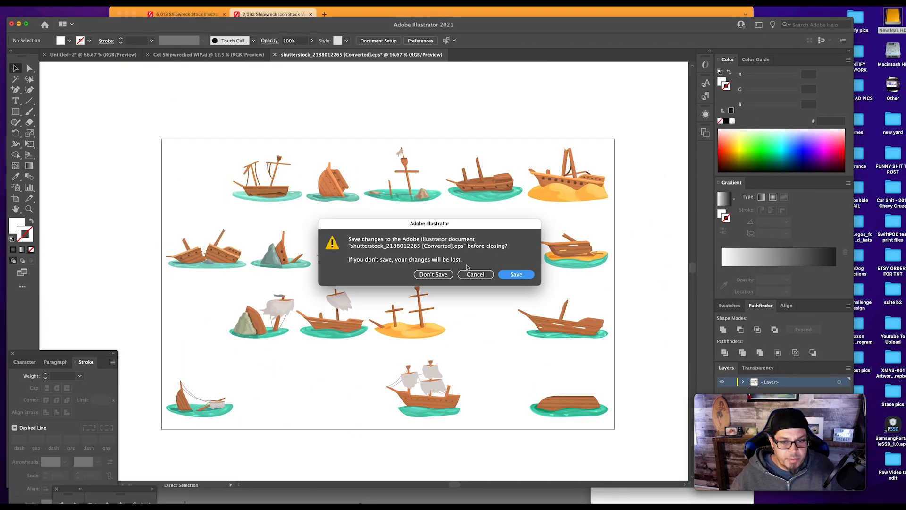
left_click(432, 274)
scroll(478, 281, "down", 2)
scroll(479, 281, "right", 2)
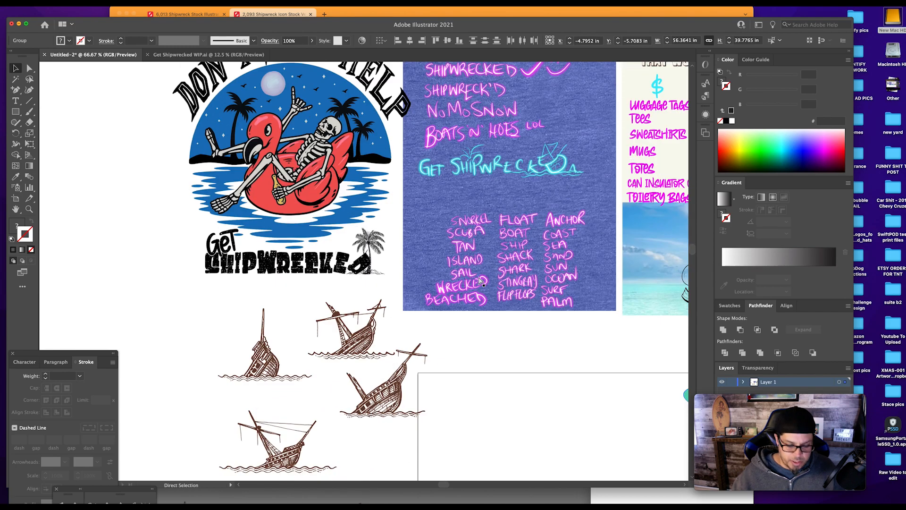
key("super+minus")
key("super+minus")
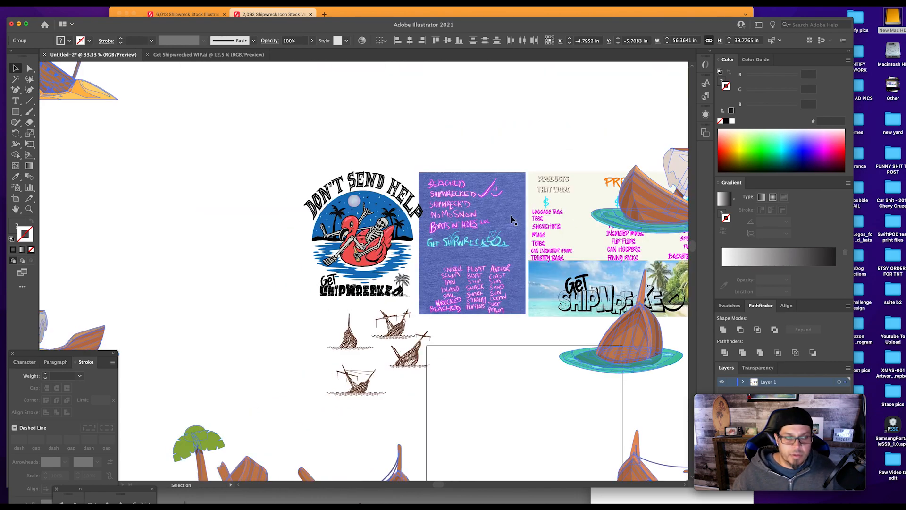
key("super+minus")
left_click_drag(365, 142, 391, 235)
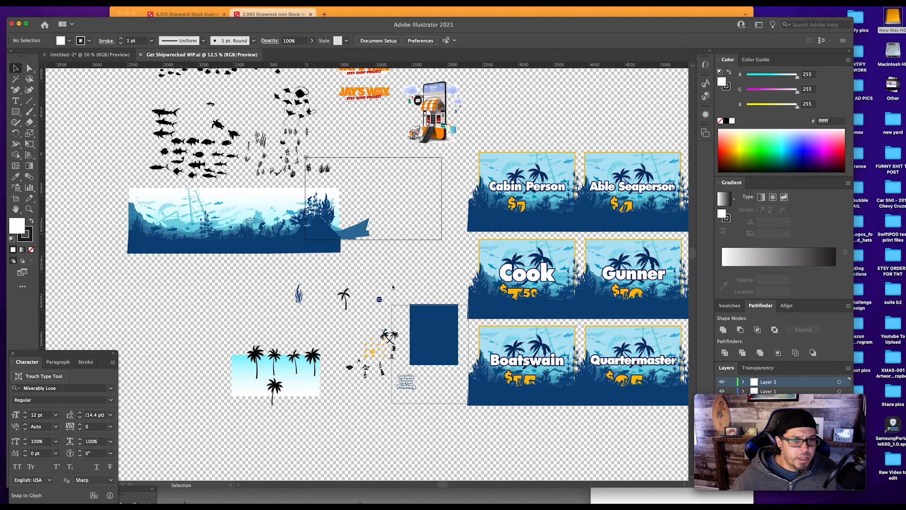
Review the donation tier graphics in the Get Shipwrecked WIP.ai file and on the etsyshopproject.com storefront
scroll(380, 274, "down", 2)
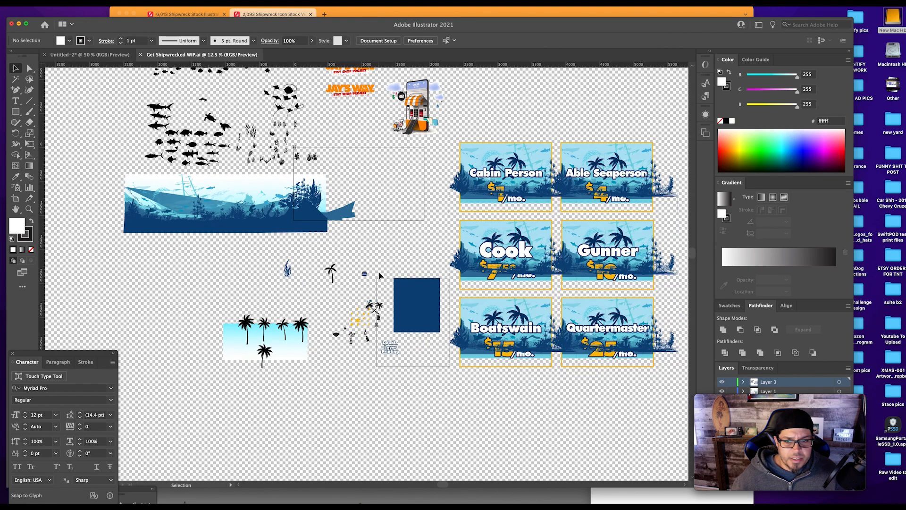
scroll(380, 275, "right", 4)
scroll(380, 273, "up", 3)
scroll(379, 274, "left", 4)
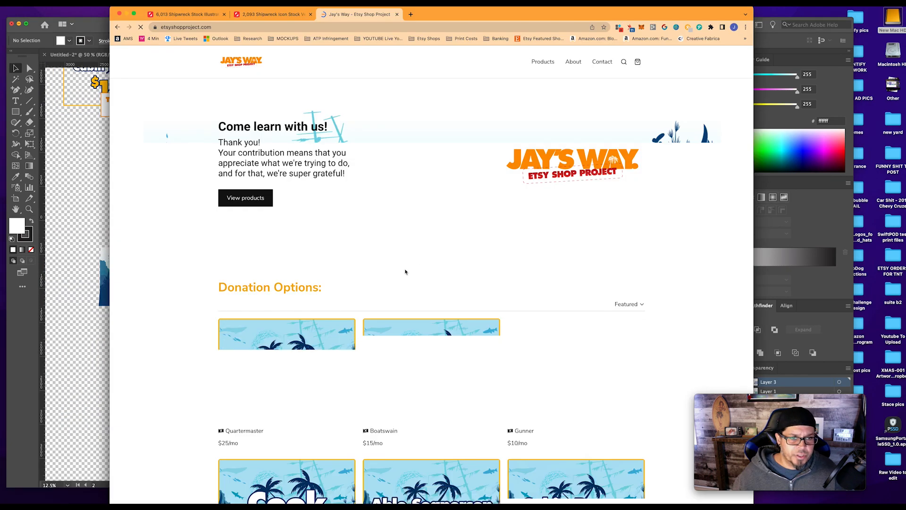
scroll(404, 268, "down", 5)
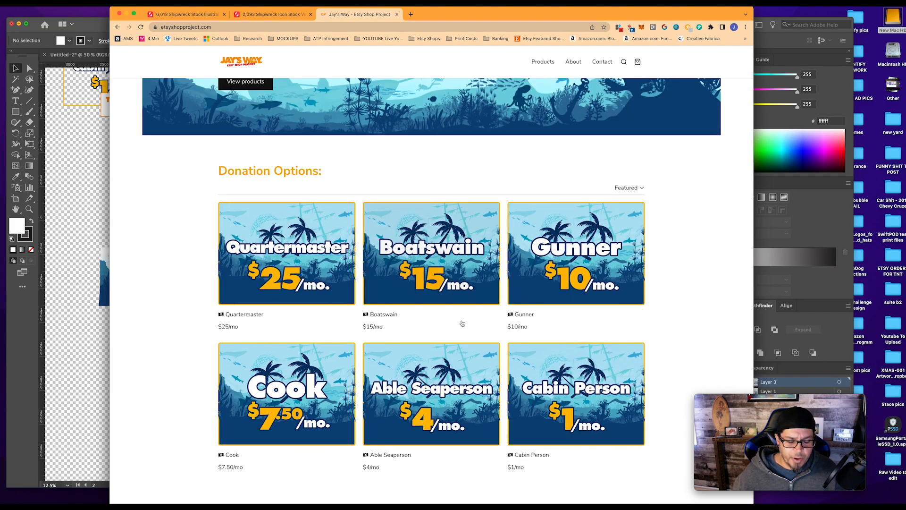
scroll(461, 323, "down", 2)
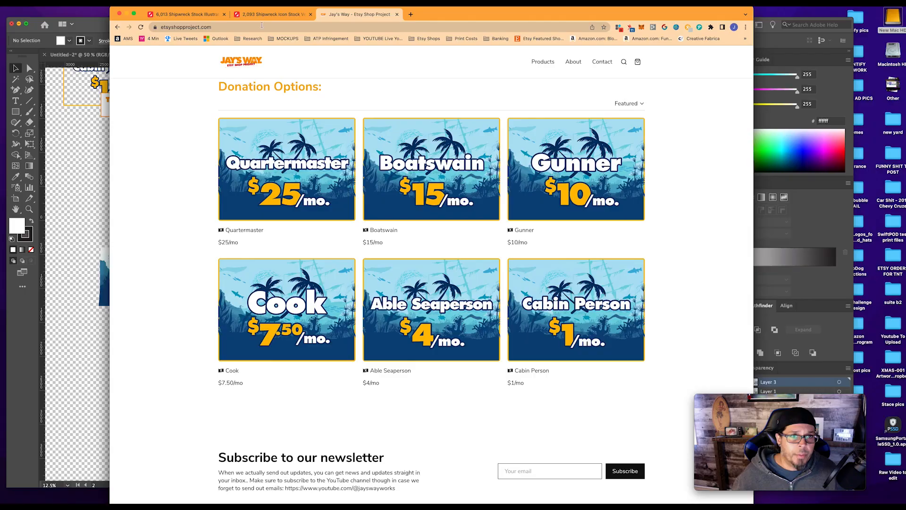
left_click(270, 15)
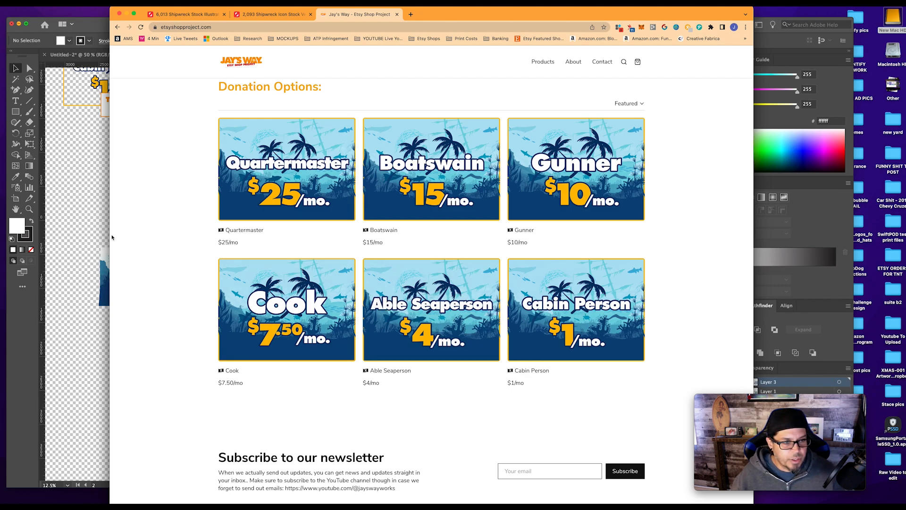
left_click(79, 237)
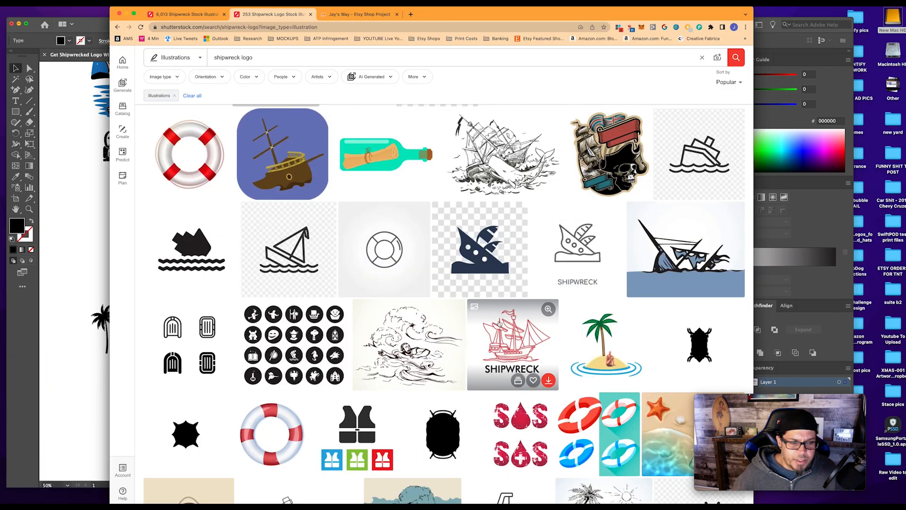
Browse Shutterstock illustrations and Google Images for "shipwreck logo" references
scroll(499, 322, "down", 10)
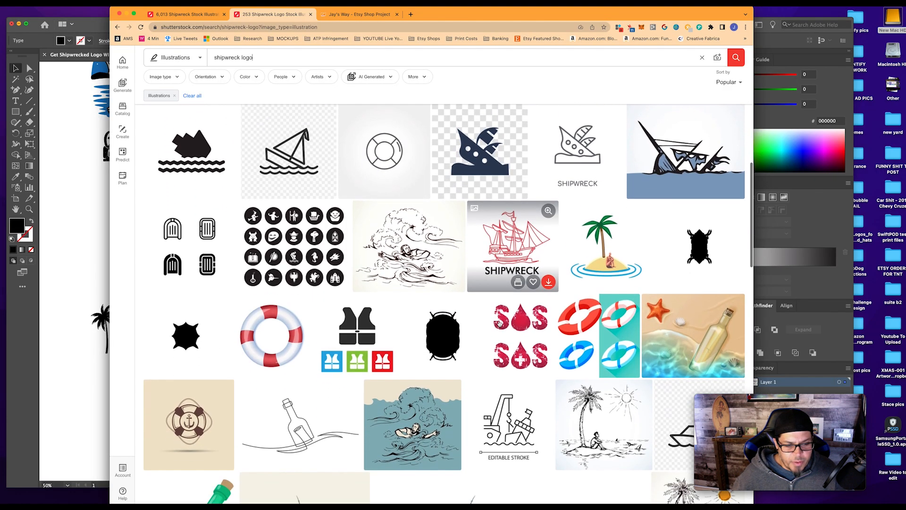
scroll(448, 395, "down", 7)
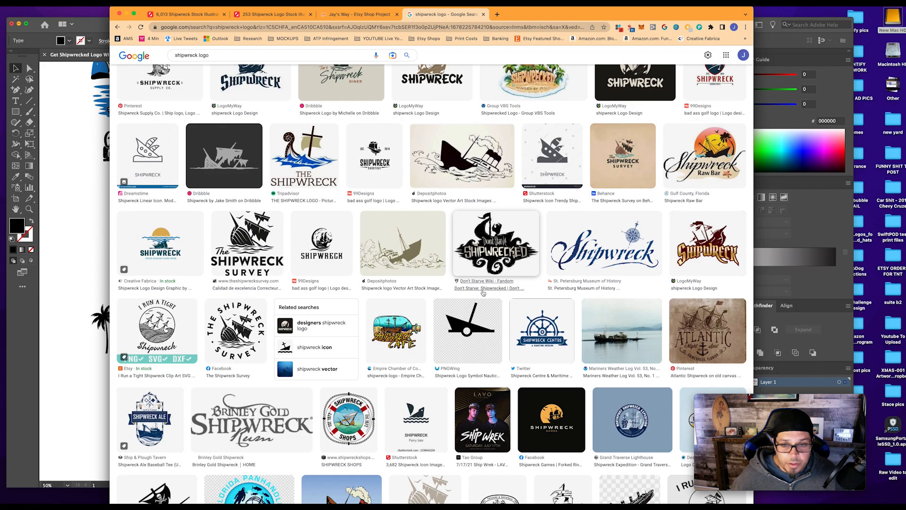
scroll(483, 295, "down", 1)
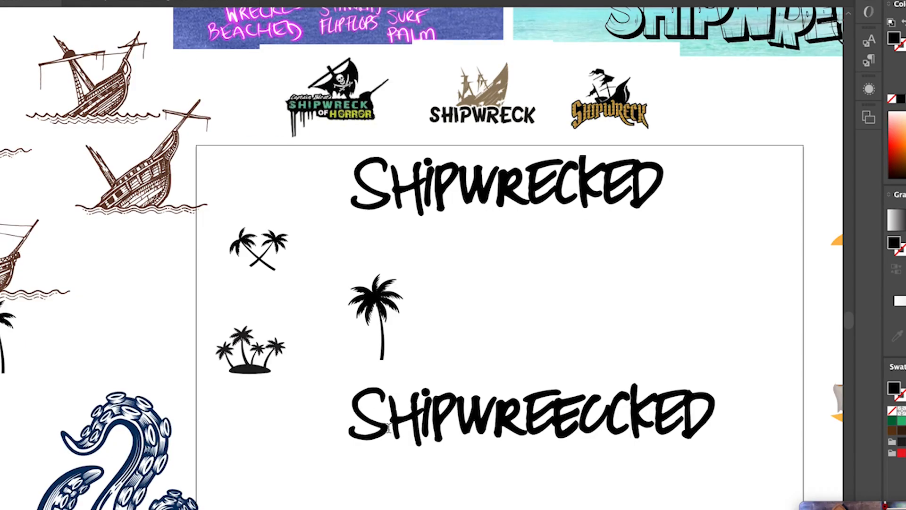
Edit the lower copy of the SHIPWRECKED text to read SSHHIPWWRREECCKED, doubling letters to bring up their alternate glyphs
type("SHHIPWWREECCKED")
left_click(517, 425)
type("PP")
key("BackSpace")
key("BackSpace")
type("WWREECCKED")
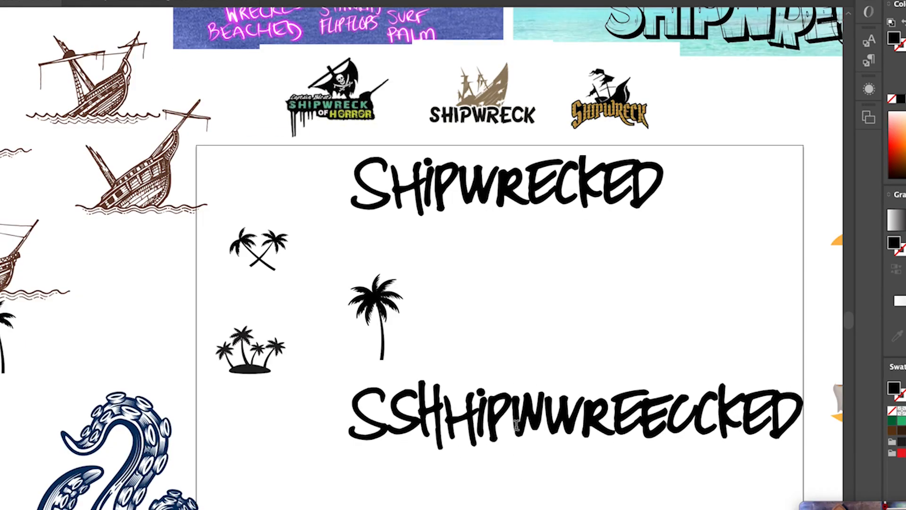
key("Right")
type("R")
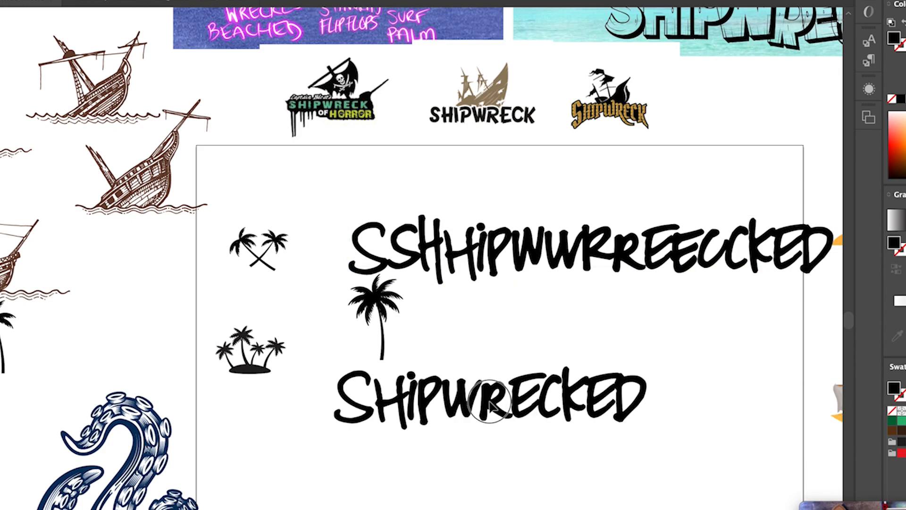
Convert the single-letter SHIPWRECKED text below the doubled version to outlines and ungroup its letters for editing
left_click_drag(485, 404, 473, 421)
scroll(472, 330, "up", 3)
key("ctrl+shift+o")
key("ctrl+shift+g")
left_click(365, 491)
key("shift+e")
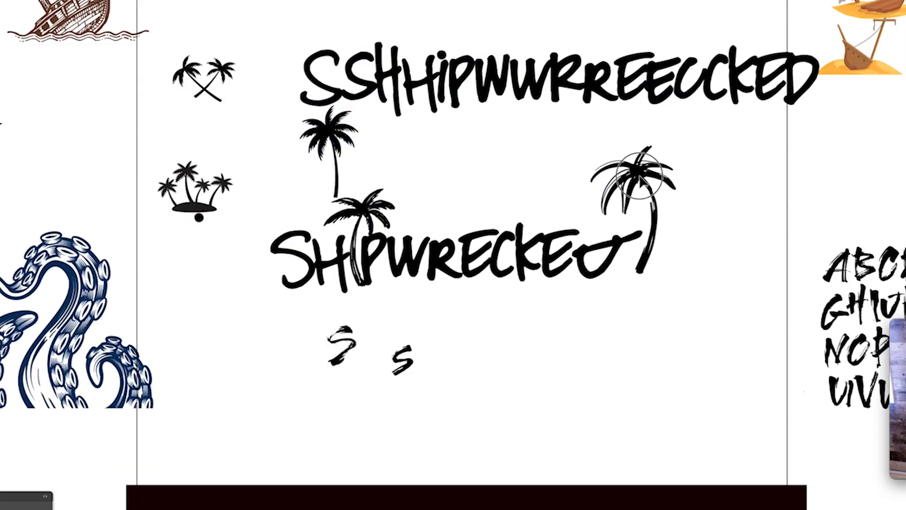
Move the thin-fronded palm tree out past the artboard edge and place the fuller palm against the boat-shaped D
left_click_drag(632, 198, 830, 184)
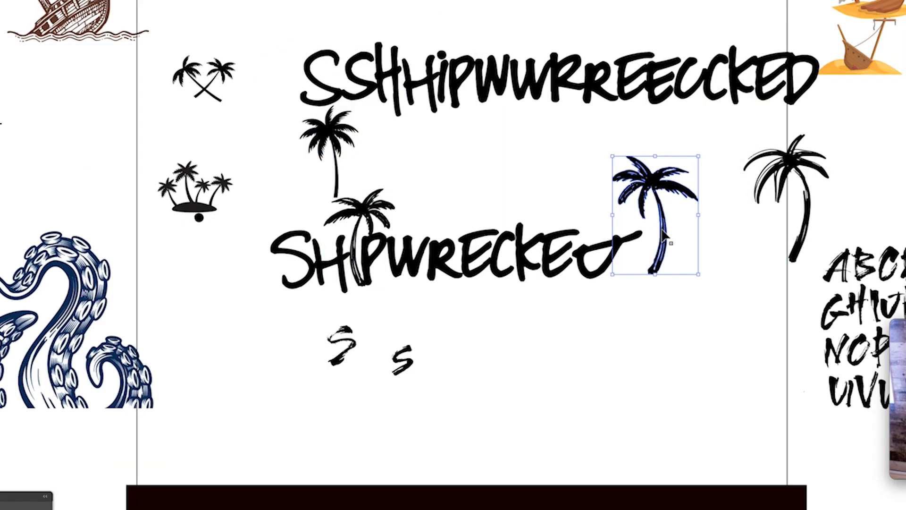
left_click_drag(689, 244, 681, 247)
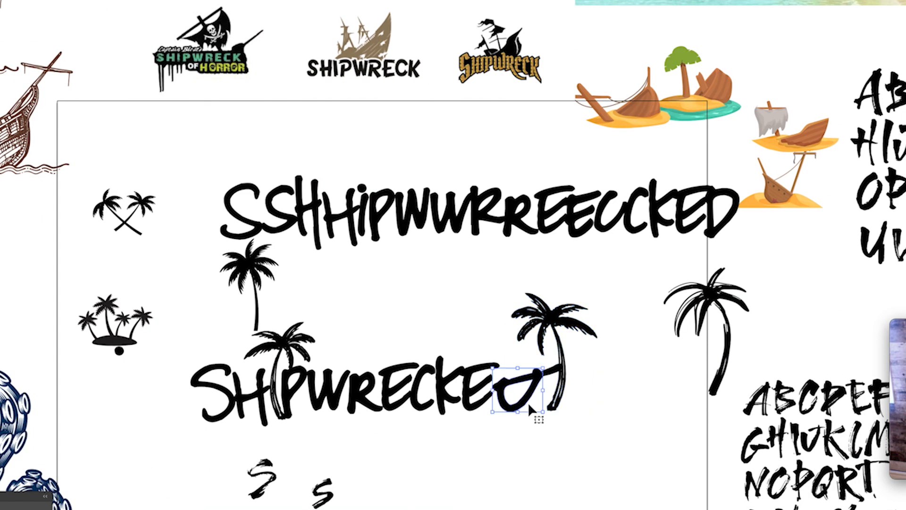
left_click(472, 397)
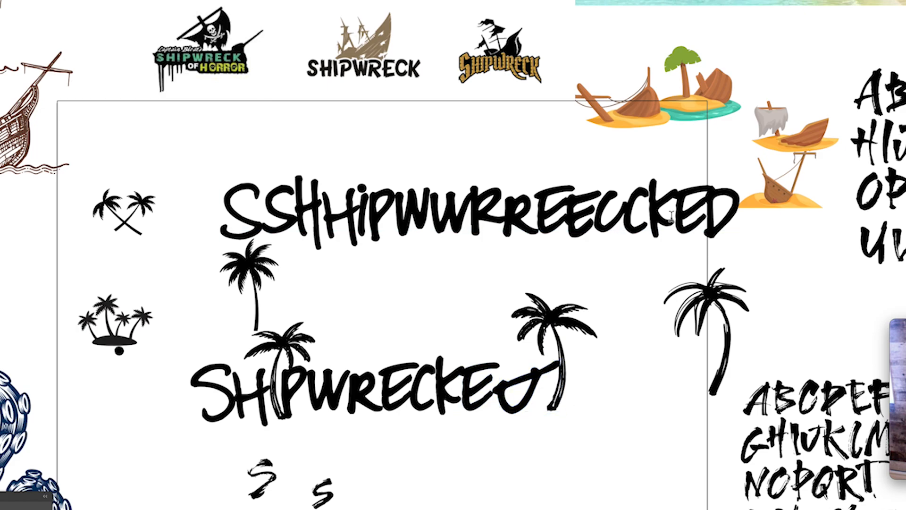
Extract the sandy island from the coloured wreck illustration, place it by the palm at the word's end, and undo its black fill
left_click(283, 349)
scroll(350, 144, "up", 5)
scroll(350, 144, "down", 5)
left_click(567, 364)
double_click(684, 91)
left_click(684, 72)
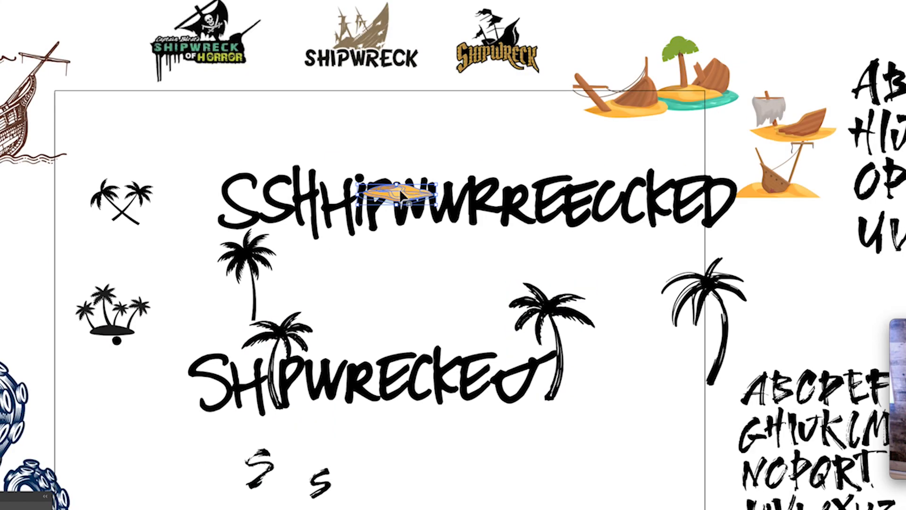
left_click_drag(402, 194, 614, 389)
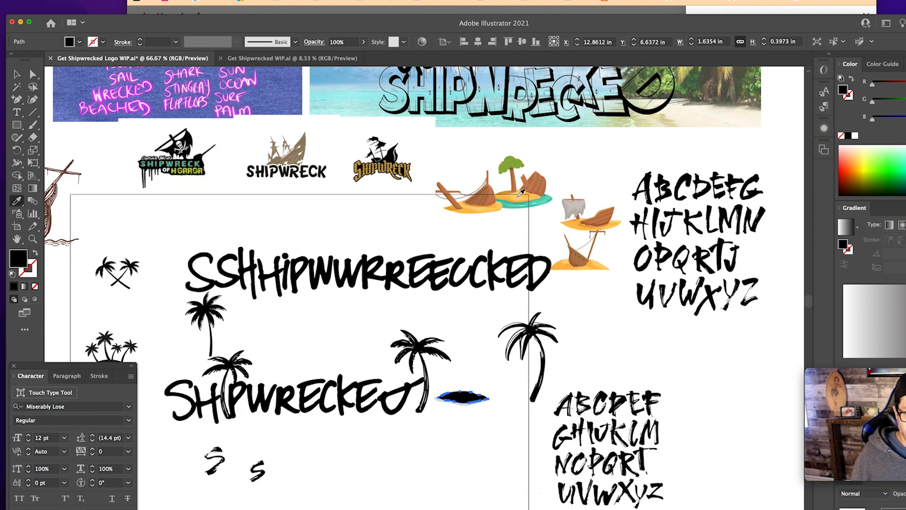
key("super+z")
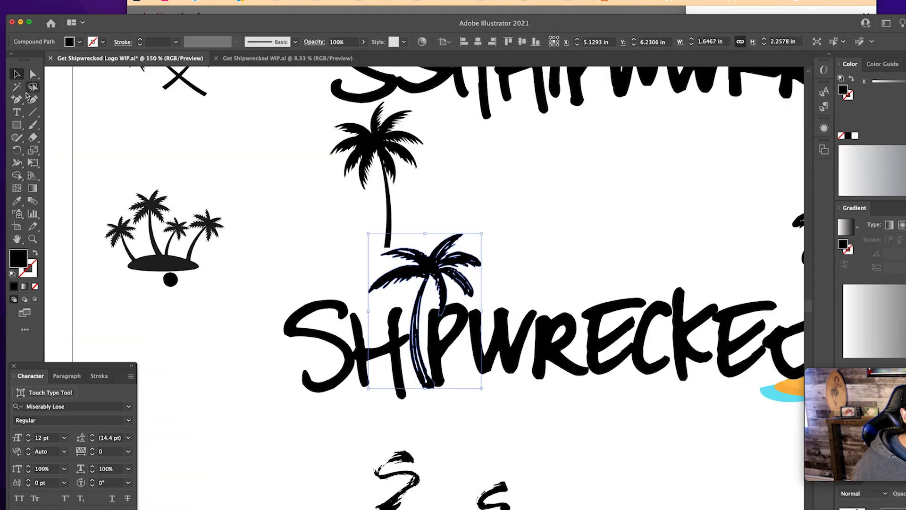
Try placing a pasted copy of the palm piece against the palm that stands in for the I in SHIPWRECKED
key("super+minus")
key("super+minus")
left_click(473, 420)
key("super+plus")
key("super+plus")
left_click(439, 310)
key("super+c")
scroll(261, 285, "left", 7)
key("super+v")
key("v")
left_click_drag(443, 297, 379, 345)
key("super+z")
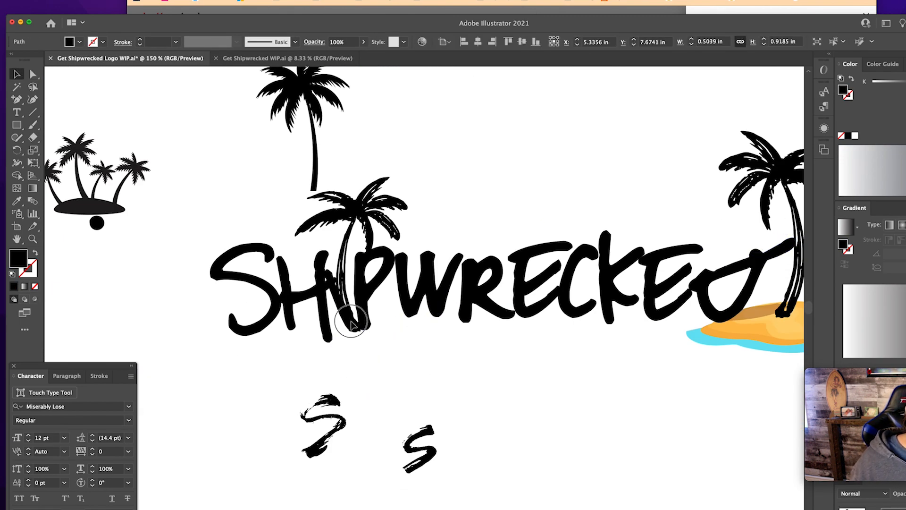
Position the extra rotated fronds on the crown of the island palm tree to fill it out
scroll(425, 283, "right", 5)
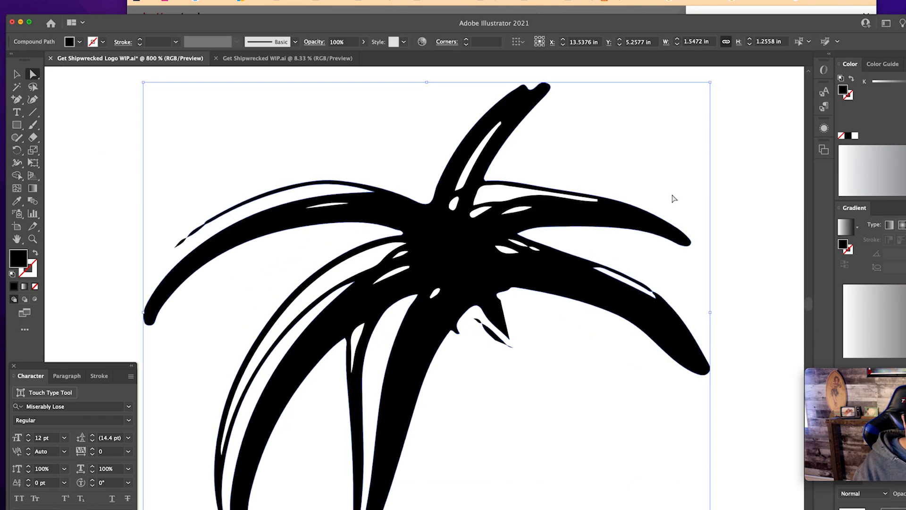
left_click(17, 100)
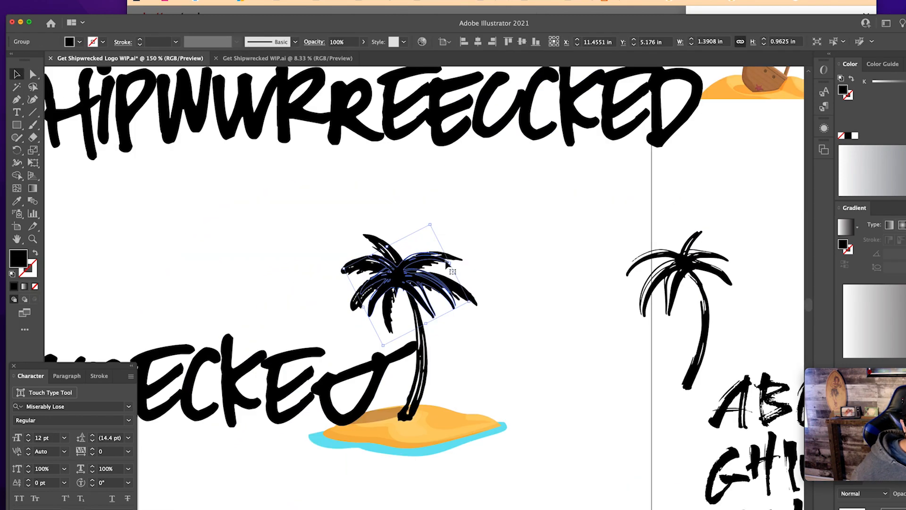
mouse_move(389, 246)
left_mouse_down()
mouse_move(395, 260)
mouse_move(480, 310)
left_mouse_up()
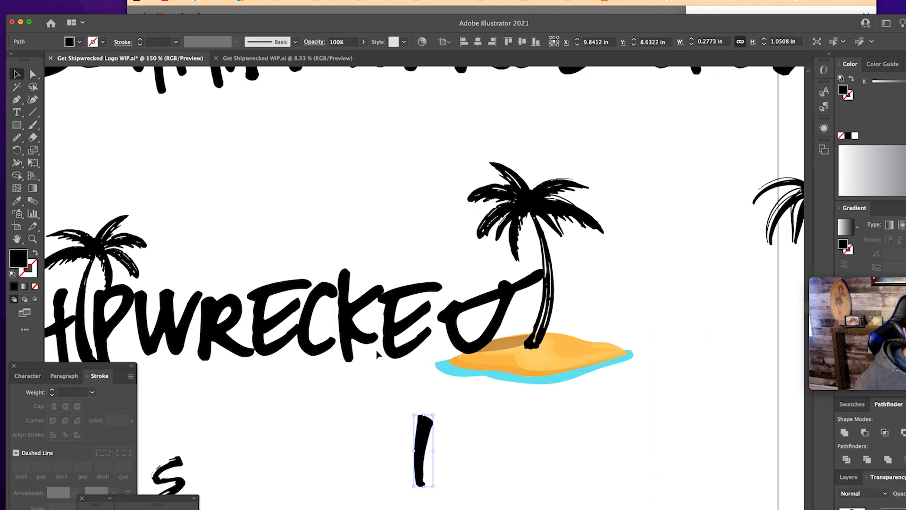
Move the single letter stroke onto the boat-shaped D as a leaning mast and adjust its placement beside the palm
mouse_move(416, 472)
left_mouse_down()
mouse_move(450, 290)
mouse_move(493, 298)
left_mouse_up()
left_click_drag(465, 282, 475, 287)
left_click(500, 291)
left_click_drag(556, 323, 555, 307)
left_click_drag(493, 329, 475, 327)
left_click_drag(458, 355, 441, 239)
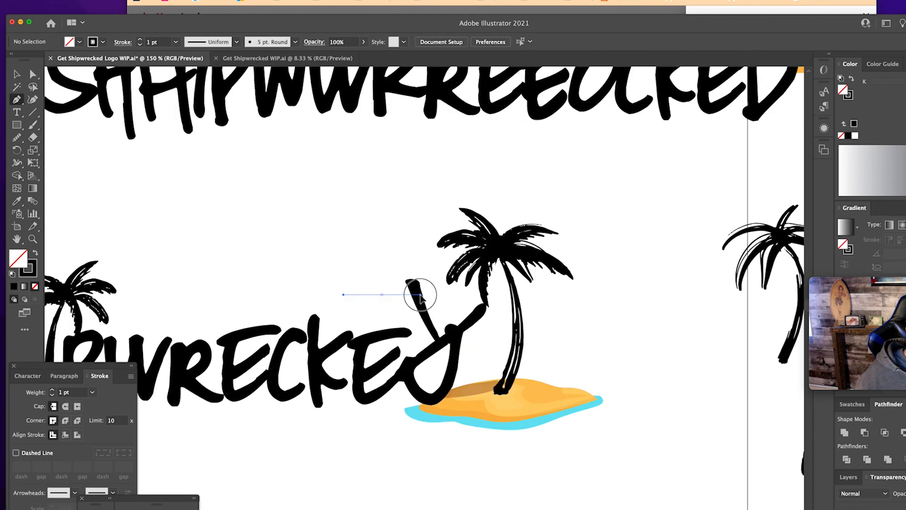
Draw a closed tattered sail outline across the mast with the Pen tool, giving its lower edge jagged, torn points
left_click_drag(425, 300, 450, 291)
key("super+equal")
key("super+equal")
key("super+equal")
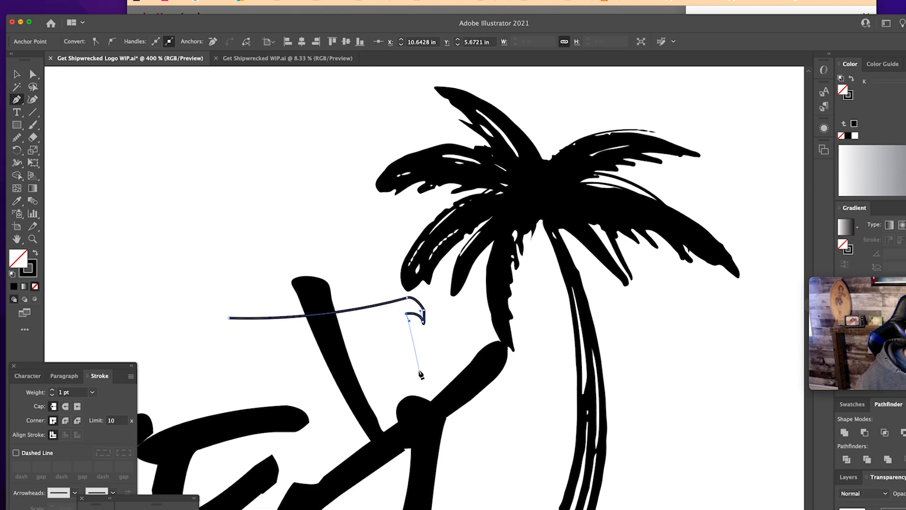
left_click_drag(409, 322, 407, 347)
left_click(386, 337)
left_click_drag(397, 390, 341, 326)
left_click(360, 357)
left_click(343, 396)
left_click(229, 317)
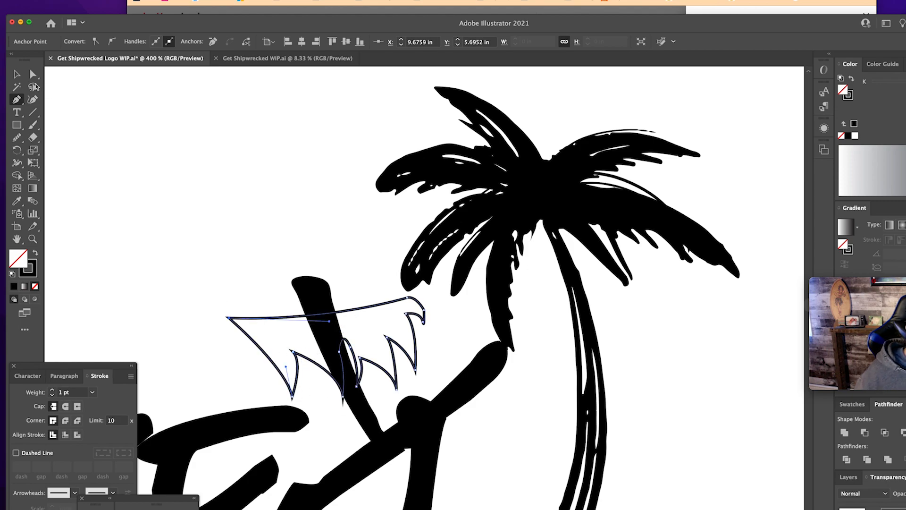
Fill the tattered sail shape solid black and set round caps and round corners for its outline
left_click(17, 74)
left_click(14, 286)
key("super+minus")
key("super+minus")
key("super+minus")
left_click(66, 406)
left_click(65, 420)
double_click(52, 389)
left_click_drag(474, 312, 467, 307)
left_click(29, 270)
left_click(35, 286)
Adjust the position of the black sail slightly so it sits properly on the leaning mast
key("super+plus")
key("super+plus")
key("super+z")
left_click_drag(367, 291, 372, 294)
left_click(603, 201)
Draw a closed black shape along the inside of the island palm's trunk with the Pen tool to thicken it
key("super+minus")
key("p")
left_click(422, 429)
left_click(432, 415)
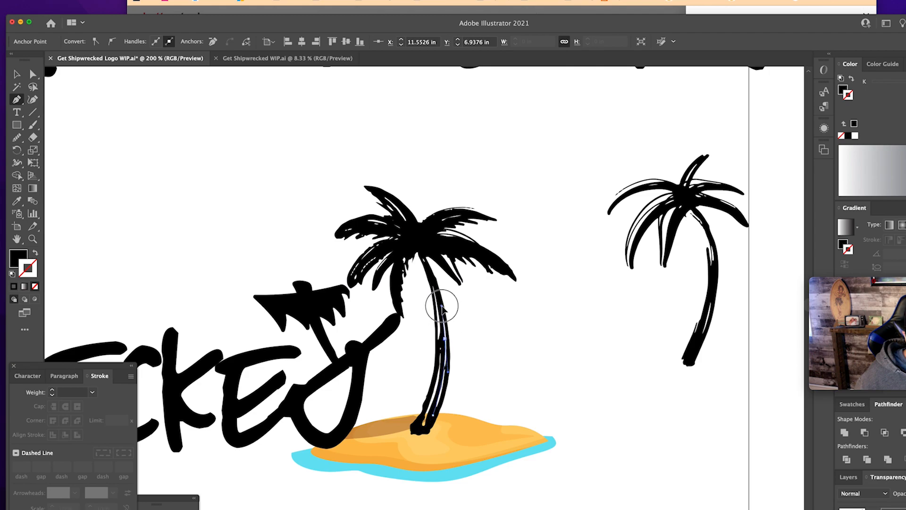
left_click(435, 292)
left_click(420, 433)
Select the island palm's fronds and trunk pieces together and group them
key("a")
left_click_drag(432, 372, 553, 384)
left_click(426, 433)
left_click(509, 352)
key("super+z")
left_click_drag(477, 370, 382, 382)
key("super+g")
key("Return")
key("v")
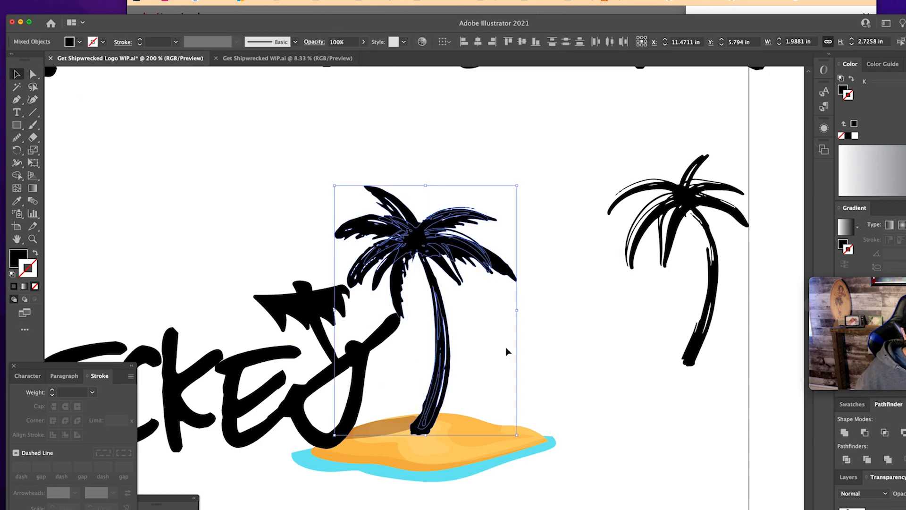
left_click(506, 351)
Make the sandy island a solid black silhouette and select the palm that stands in for the I in SHIPWRECKED
key("super+minus")
scroll(509, 352, "left", 5)
left_click(547, 306)
left_click(84, 1)
mouse_move(94, 165)
left_click(194, 186)
left_click(437, 227)
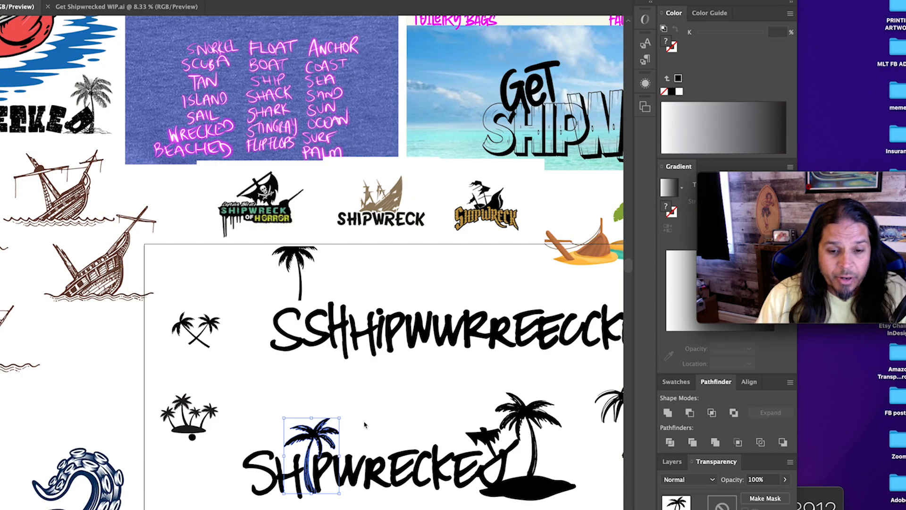
Compare the SHIPWRECKED lettering with the hand-drawn notes, ship illustrations and shipwreck reference logos around the artboard
scroll(377, 452, "down", 3)
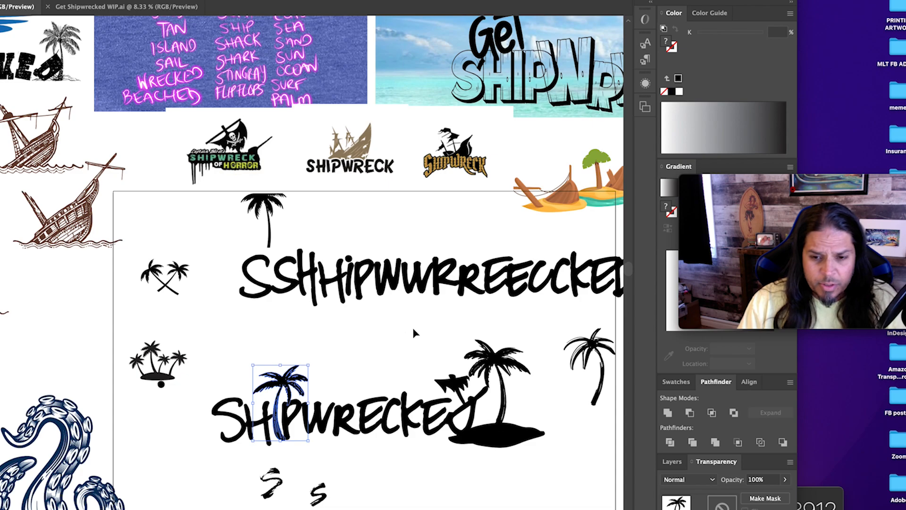
scroll(372, 321, "up", 2)
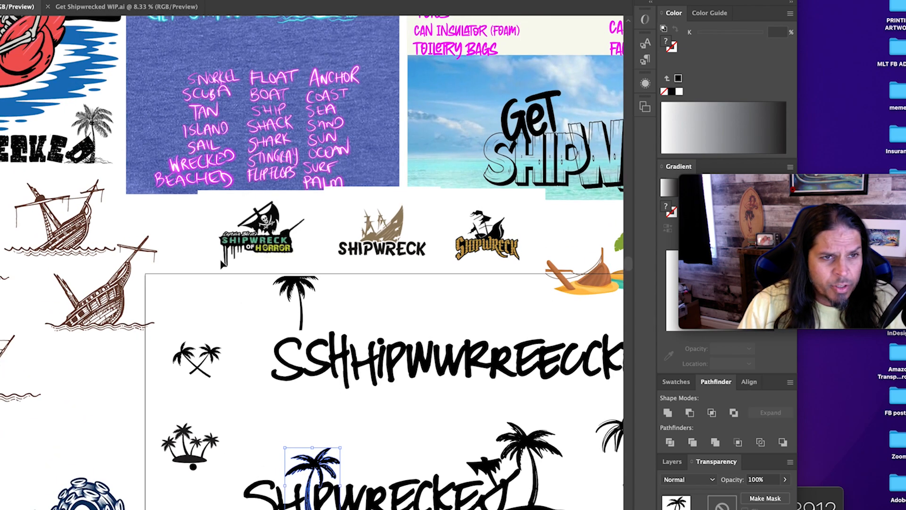
scroll(372, 321, "up", 8)
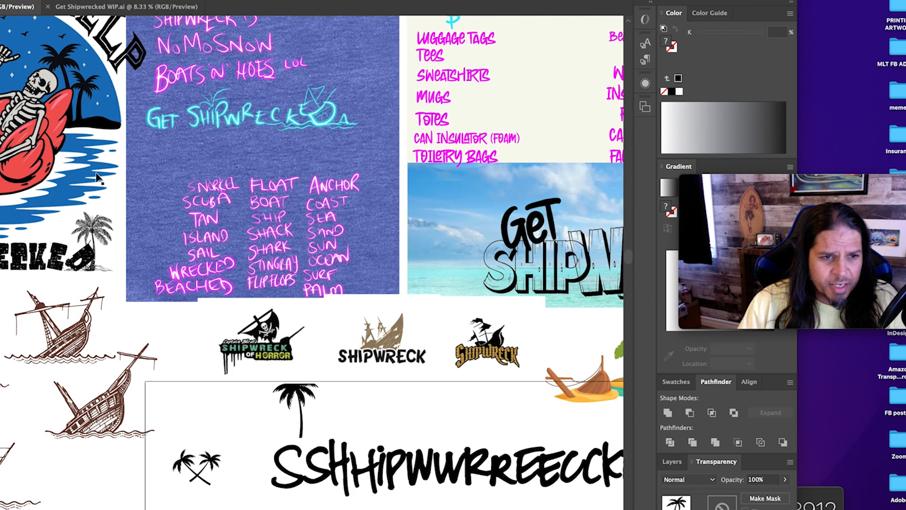
scroll(227, 282, "down", 3)
scroll(330, 358, "down", 2)
scroll(331, 358, "right", 2)
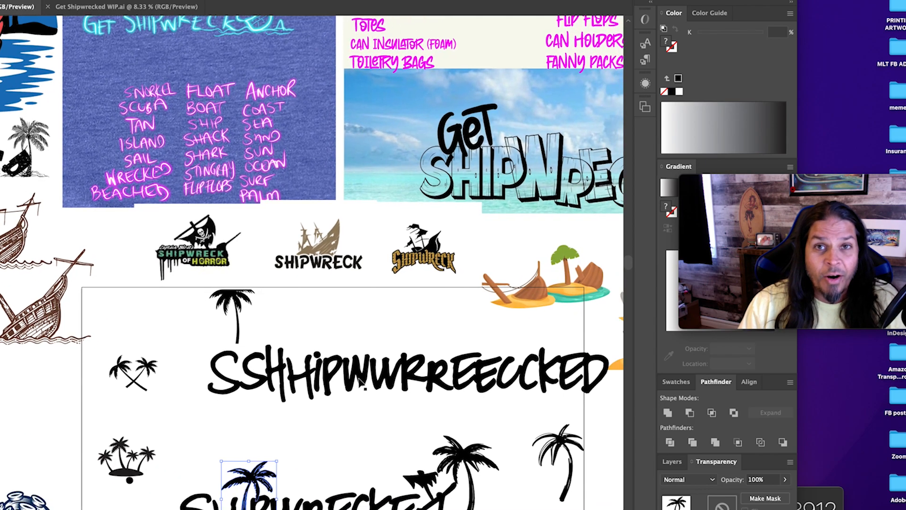
scroll(357, 382, "down", 3)
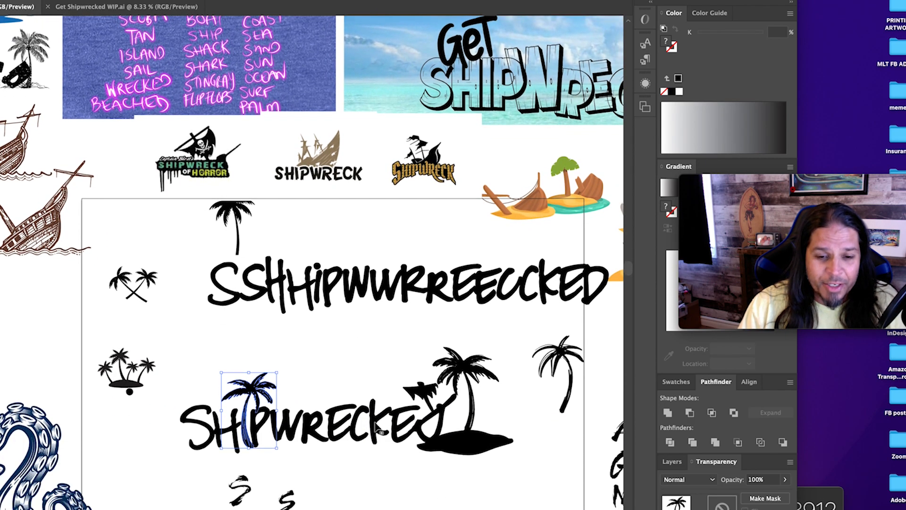
left_click(204, 432)
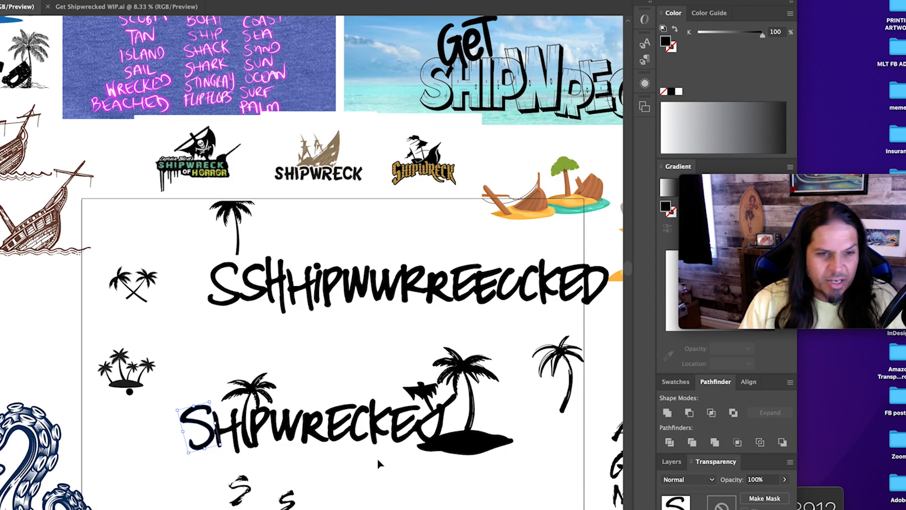
scroll(90, 204, "up", 3)
scroll(89, 203, "left", 1)
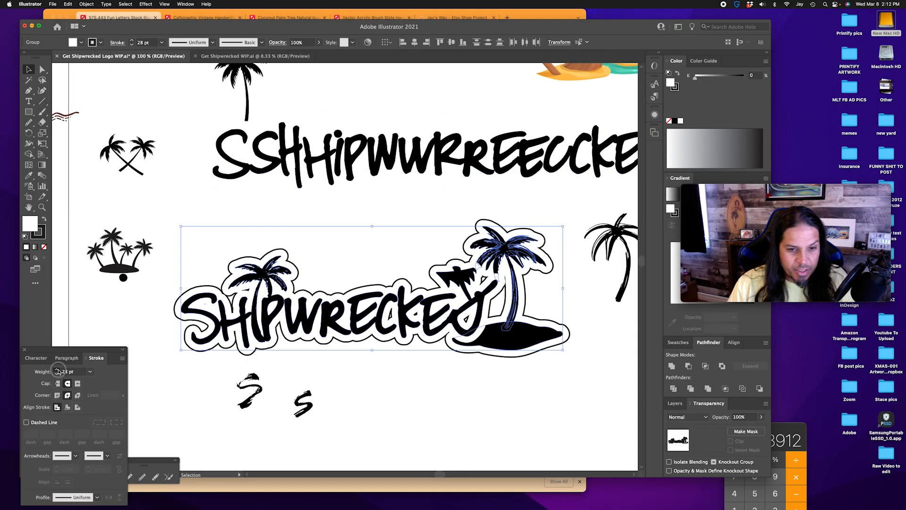
Thicken the black outer outline around the SHIPWRECKED logo beyond 40 pt and select the small stray white piece beside the palm trunk
left_click(57, 372)
left_click(57, 372)
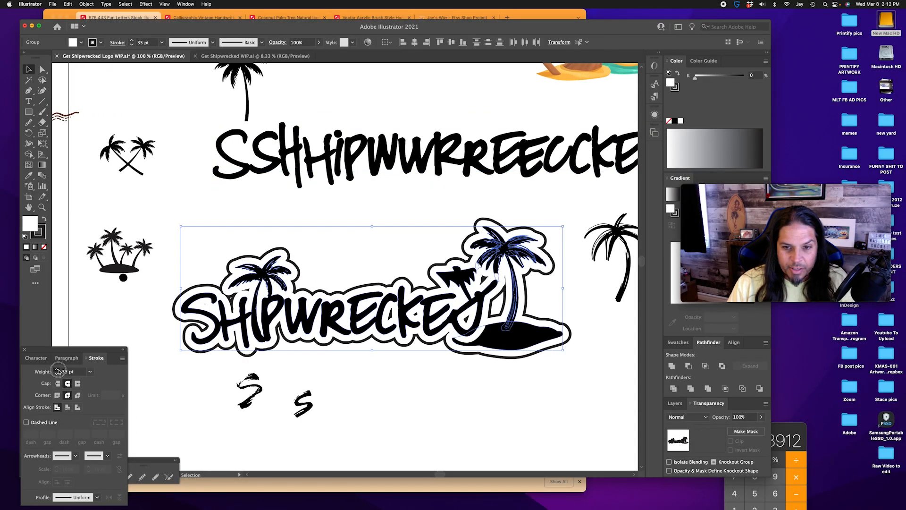
left_click(57, 371)
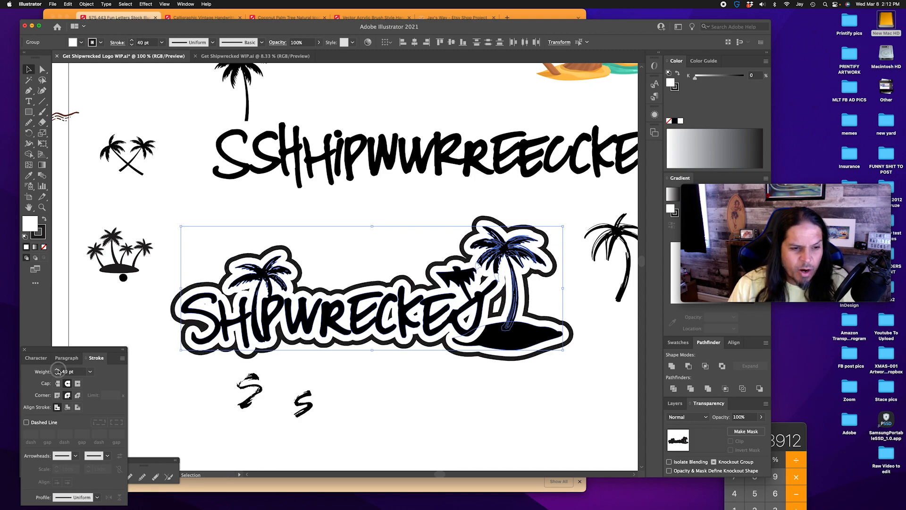
left_click(57, 371)
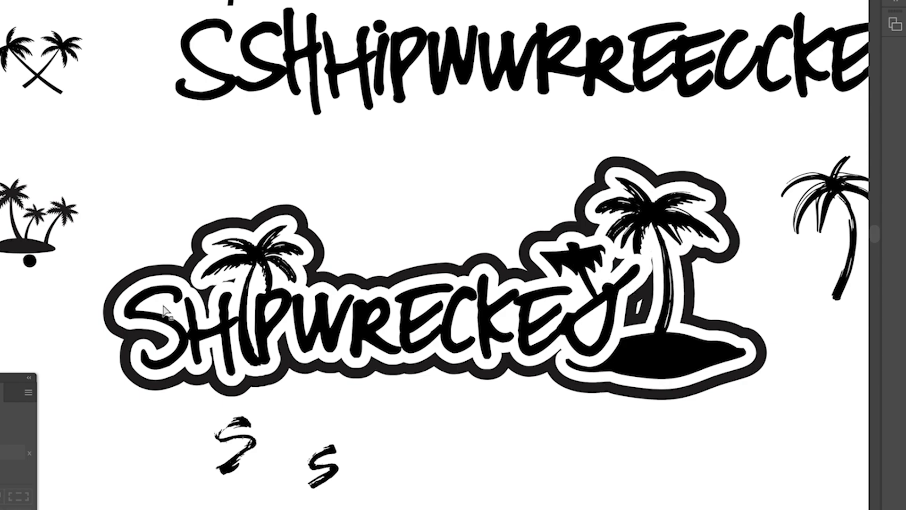
left_click(233, 287)
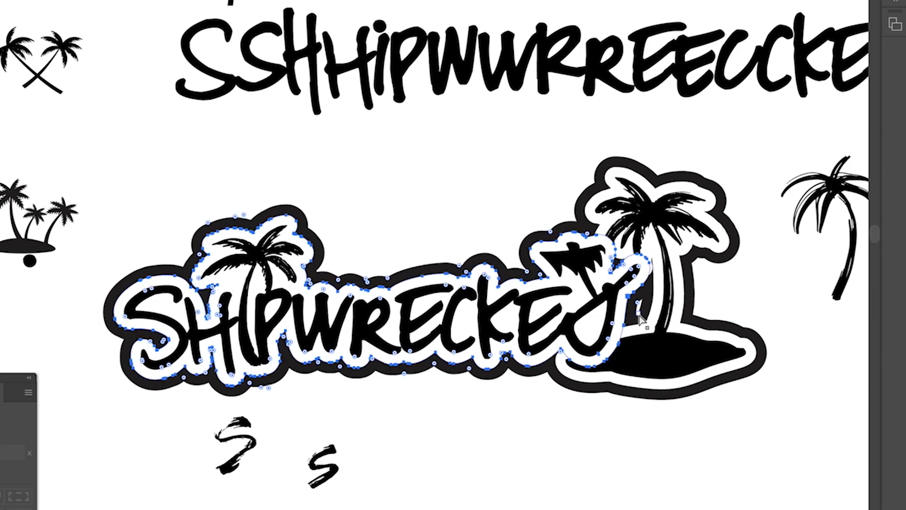
left_click(639, 312)
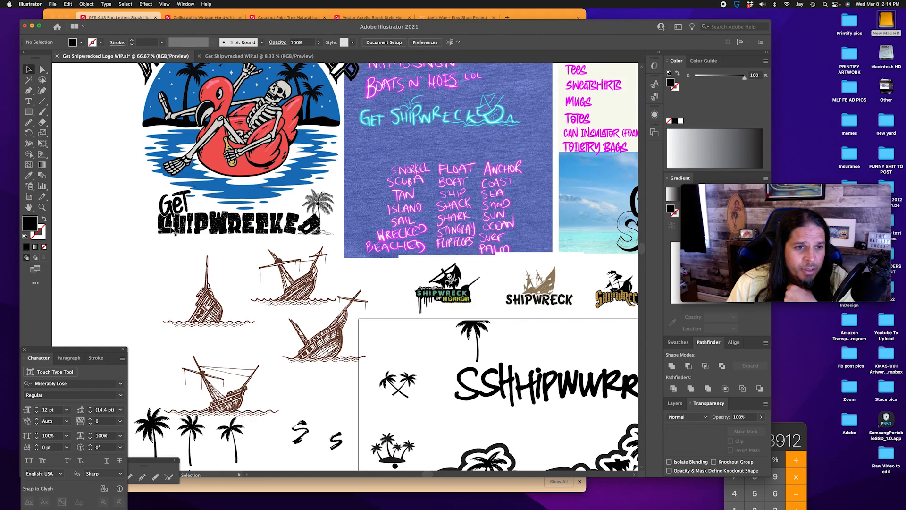
Browse the installed fonts for a bold display typeface to use on the SHIPWRECKED text samples below the logo
scroll(310, 251, "down", 5)
scroll(310, 251, "down", 1)
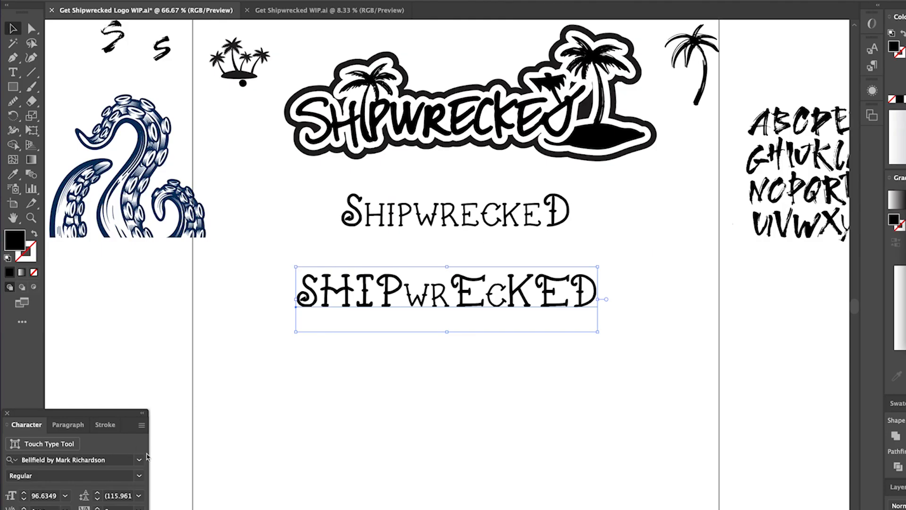
left_click(139, 458)
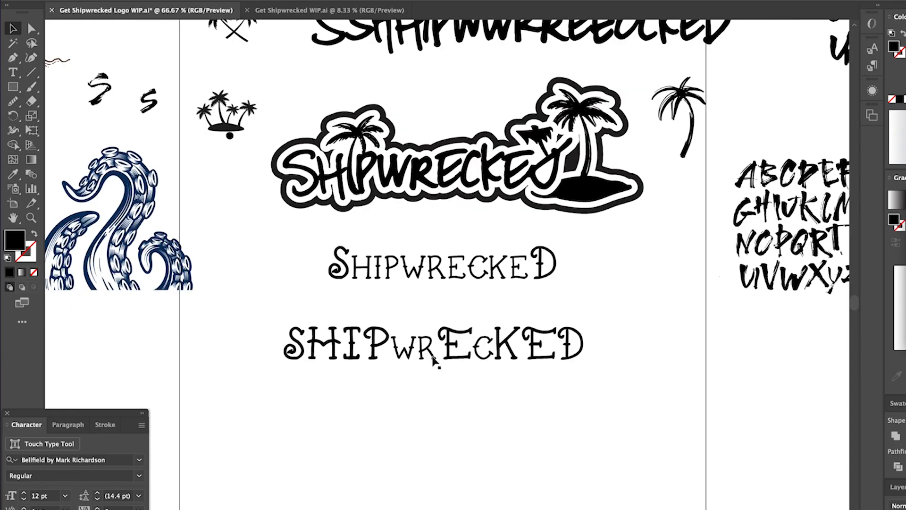
left_click(437, 354)
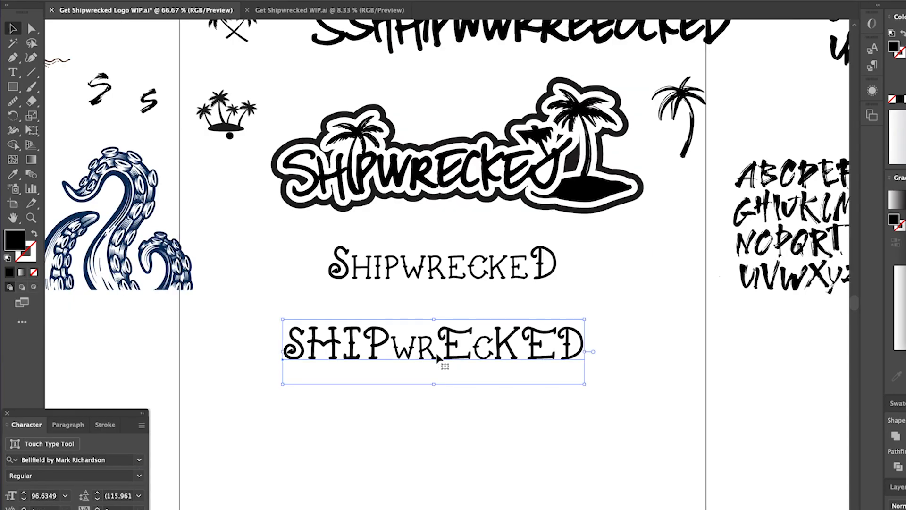
left_click(139, 459)
scroll(182, 289, "down", 5)
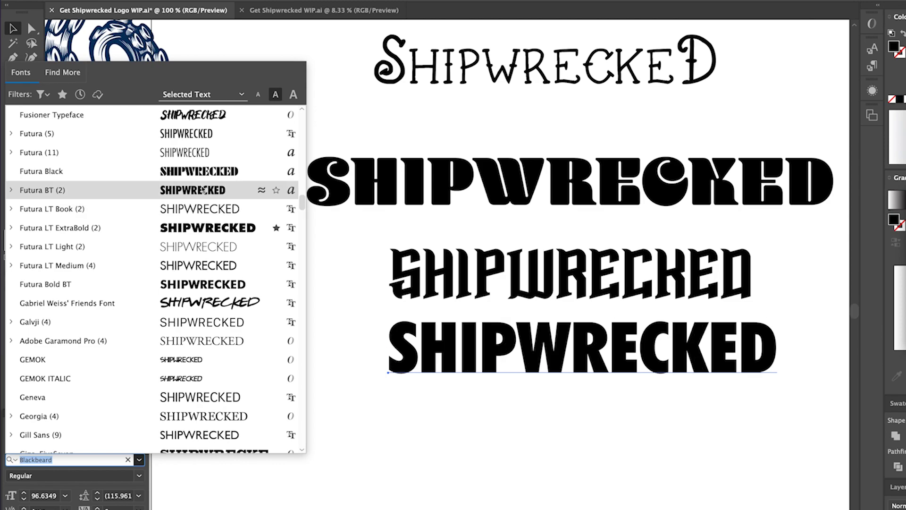
scroll(204, 324, "down", 5)
scroll(204, 323, "down", 4)
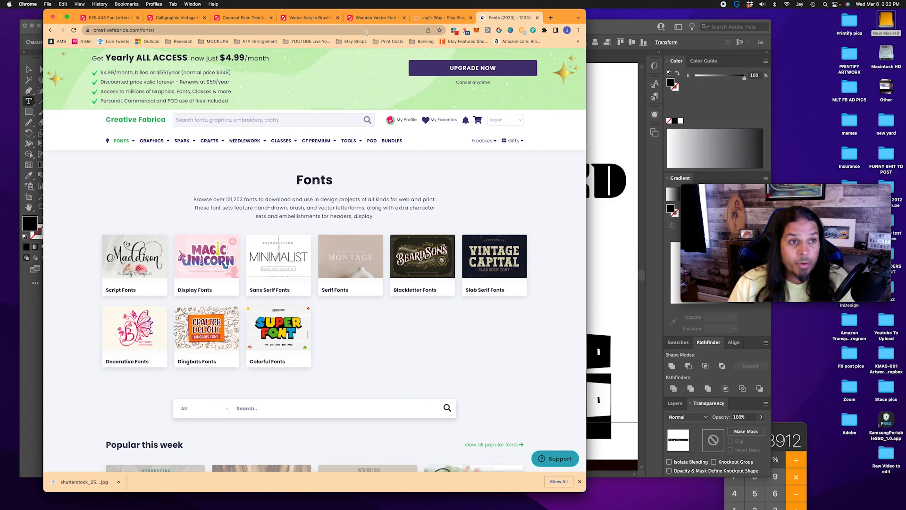
Switch to Creative Fabrica in the browser and browse its font collection for display typefaces
scroll(367, 309, "down", 2)
scroll(368, 309, "down", 5)
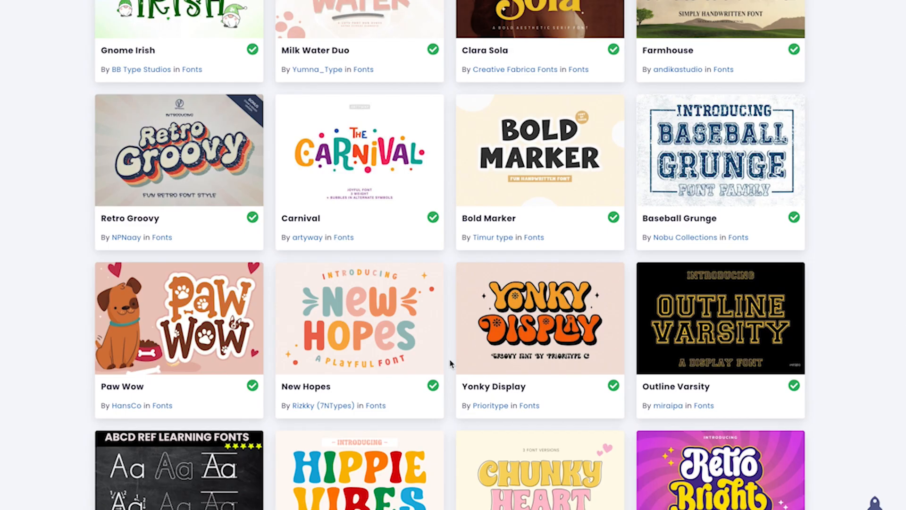
scroll(451, 364, "down", 3)
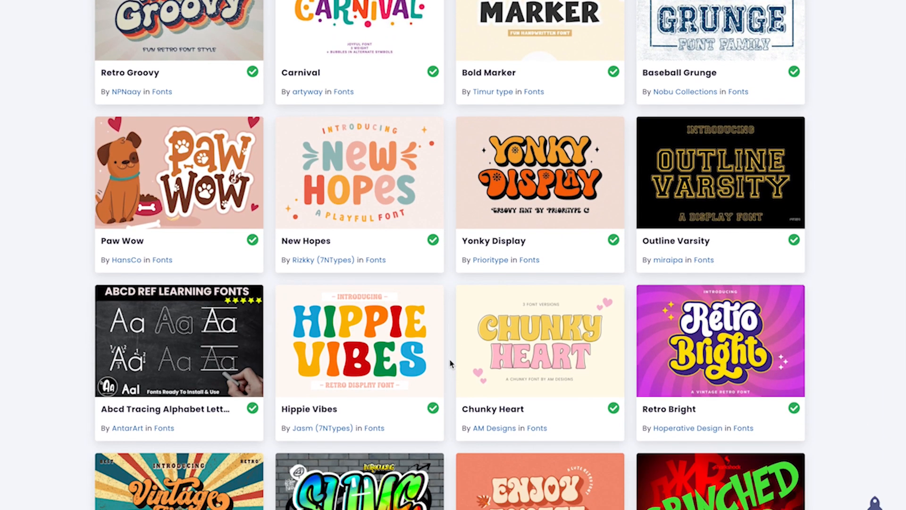
scroll(616, 348, "down", 5)
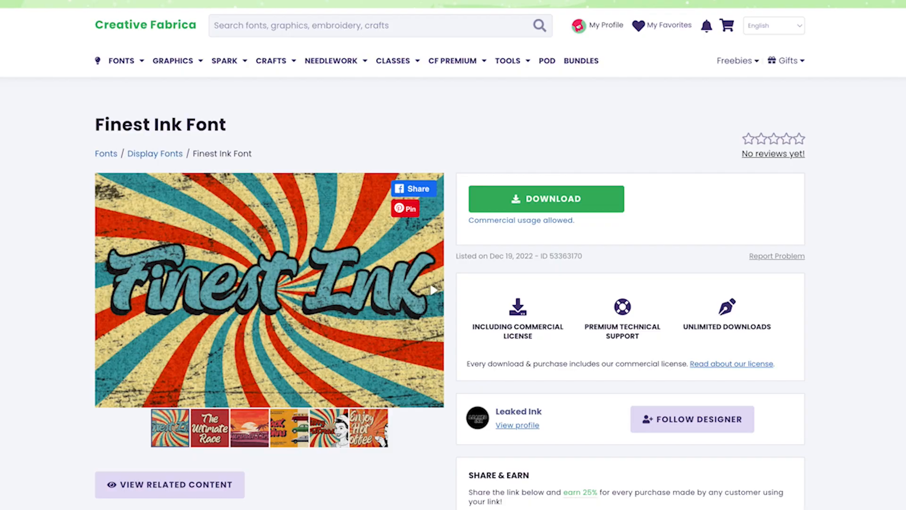
Examine the specimens and text previews of the Finest Ink, Pirates, Thorm Block and Dragon Kids fonts on their product pages
scroll(171, 295, "down", 20)
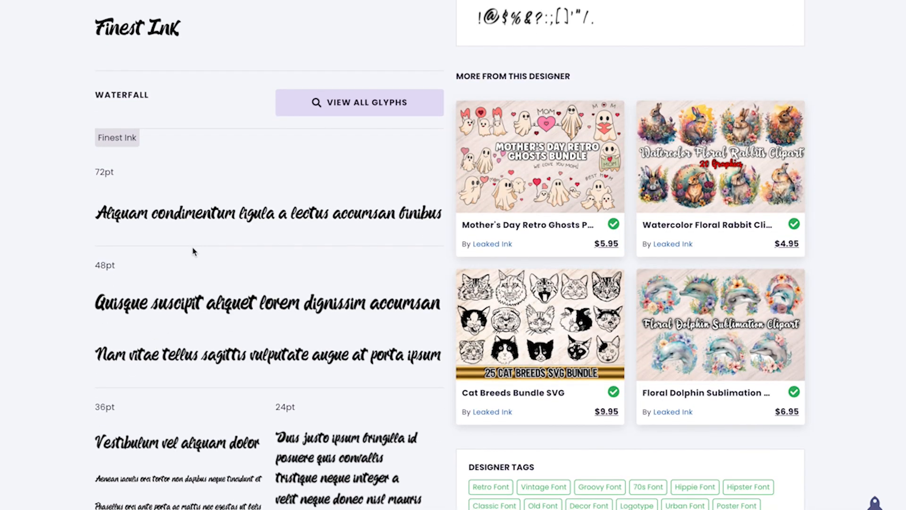
scroll(269, 254, "down", 1)
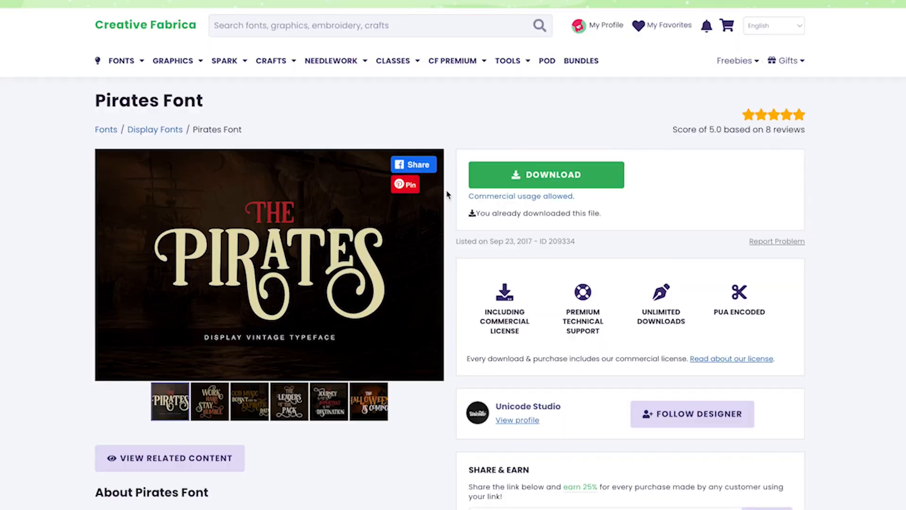
scroll(166, 347, "down", 20)
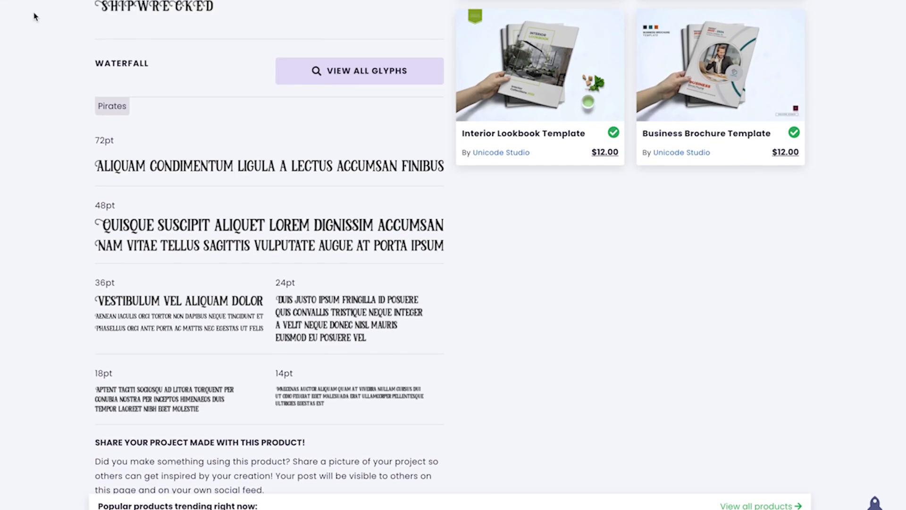
scroll(232, 243, "up", 4)
scroll(233, 226, "down", 1)
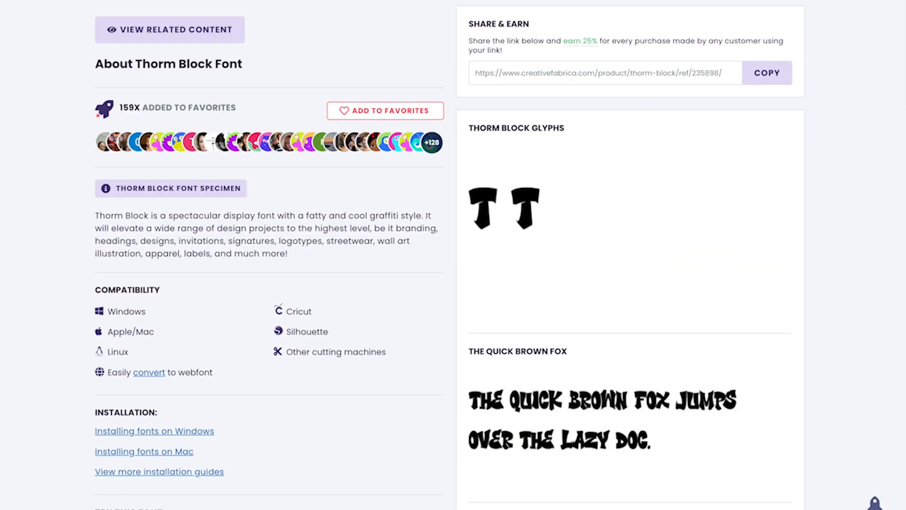
scroll(197, 483, "down", 12)
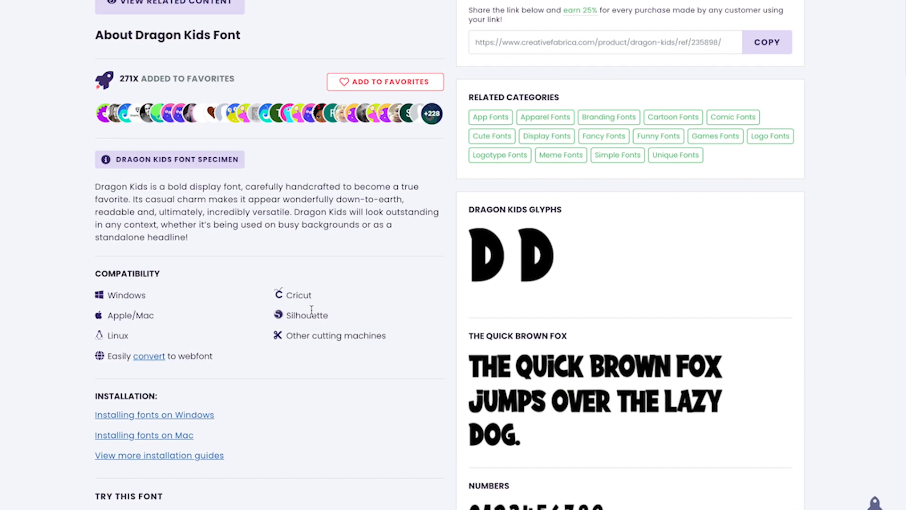
scroll(312, 310, "down", 8)
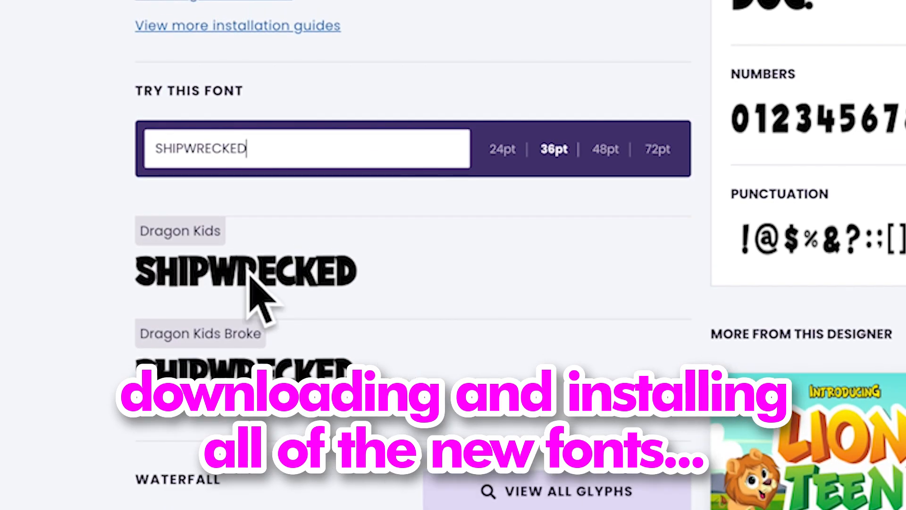
scroll(364, 313, "up", 3)
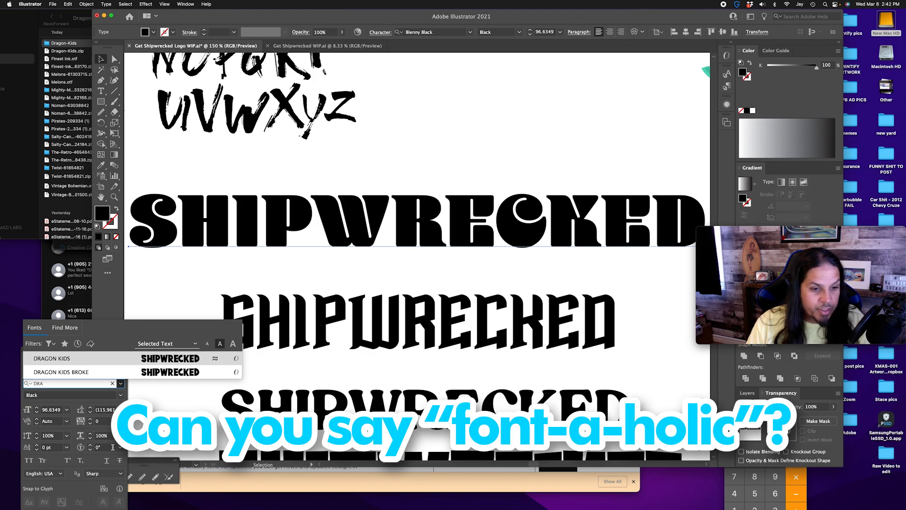
Back in Illustrator, set the selected SHIPWRECKED text in DRAGON KIDS BROKE and move it among the font samples beside the artboard
left_click(171, 358)
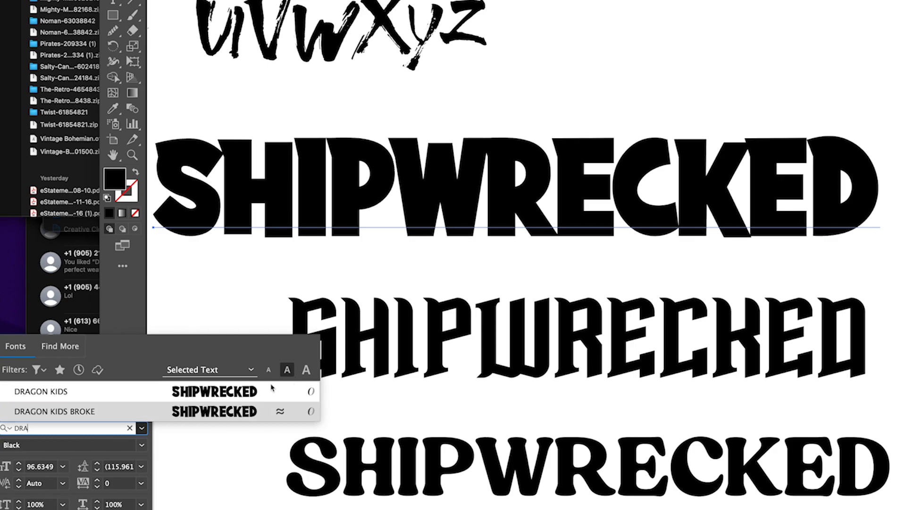
left_click(251, 412)
left_click_drag(457, 211, 558, 171)
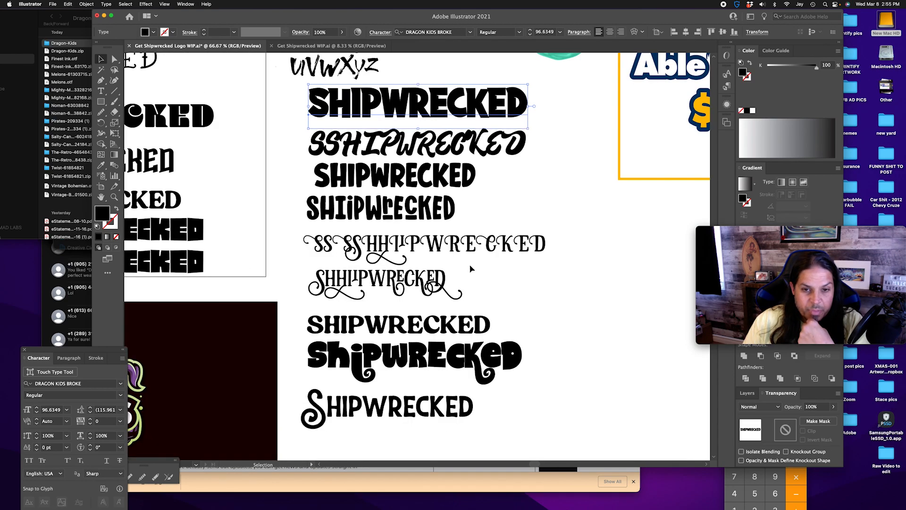
Delete the brush-script SSHIPWRECKED sample from the column of font samples
scroll(470, 268, "up", 1)
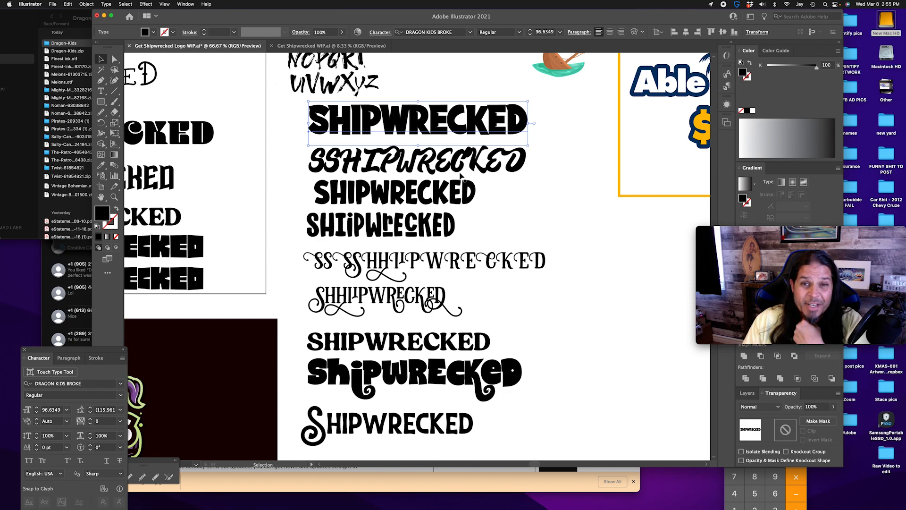
left_click(592, 172)
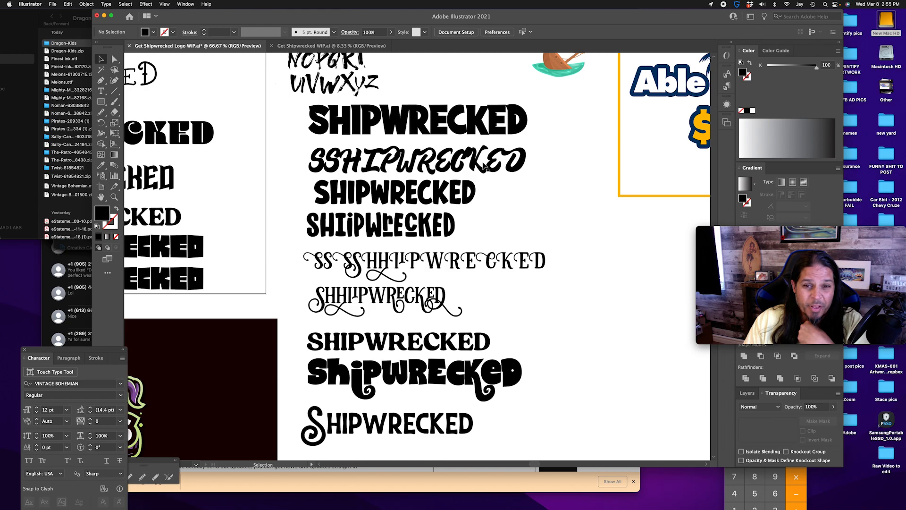
left_click(485, 164)
key("Delete")
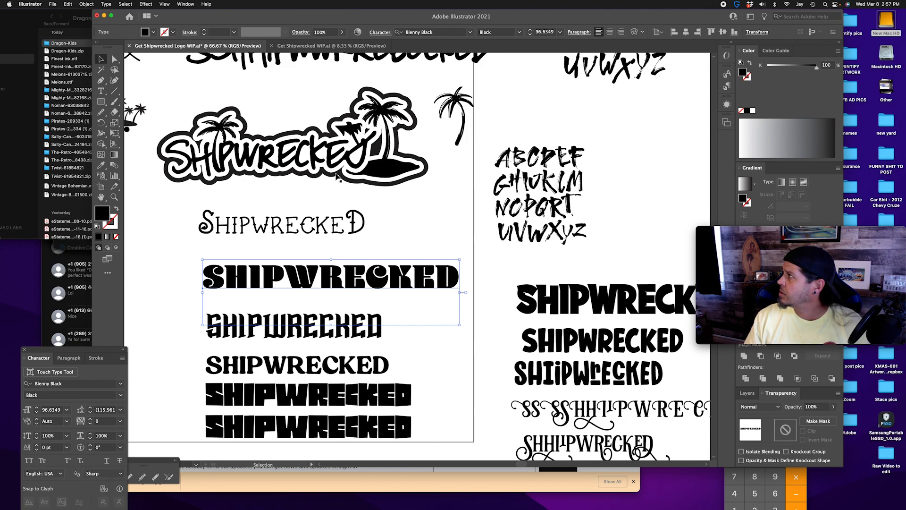
Compare the DRAGON KIDS BROKE SHIPWRECKED sample with the other font samples beside the artboard
scroll(336, 177, "down", 5)
scroll(337, 177, "right", 4)
left_click(514, 166)
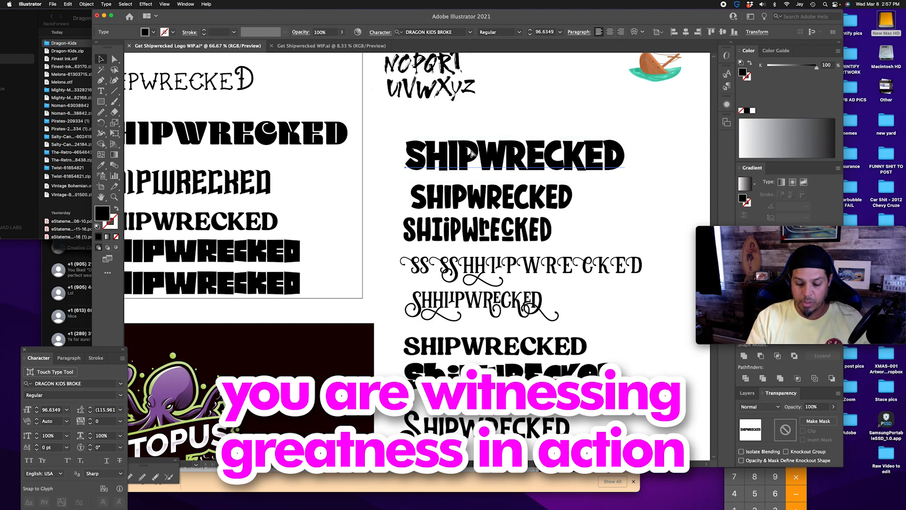
key("super+equal")
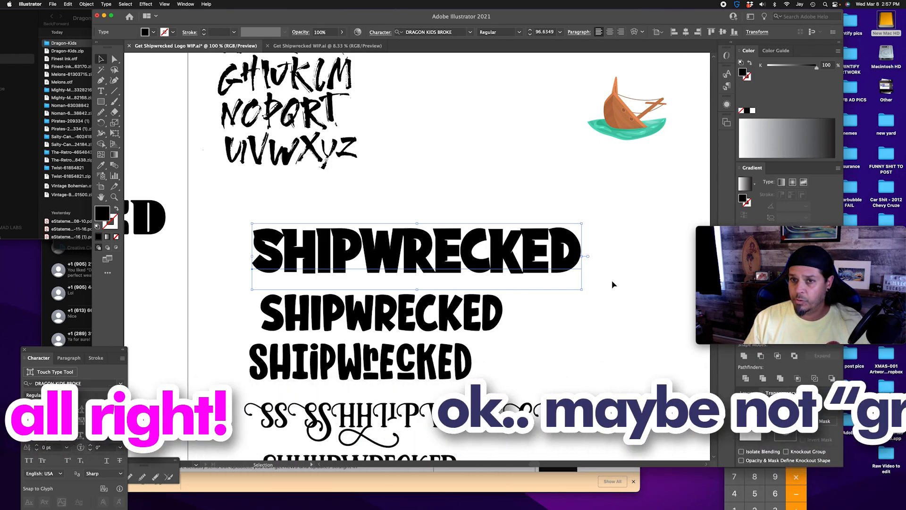
left_click(556, 309)
scroll(517, 334, "down", 2)
scroll(517, 334, "down", 2)
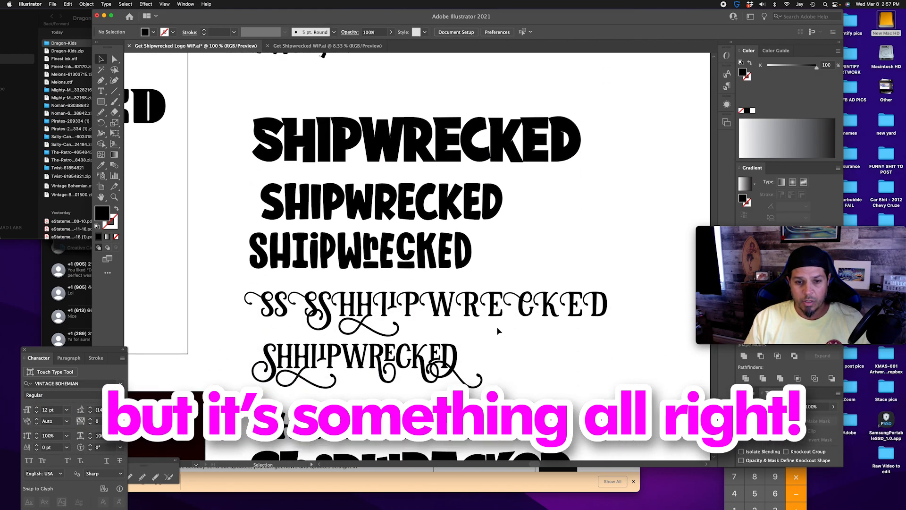
scroll(418, 205, "down", 2)
scroll(418, 205, "down", 3)
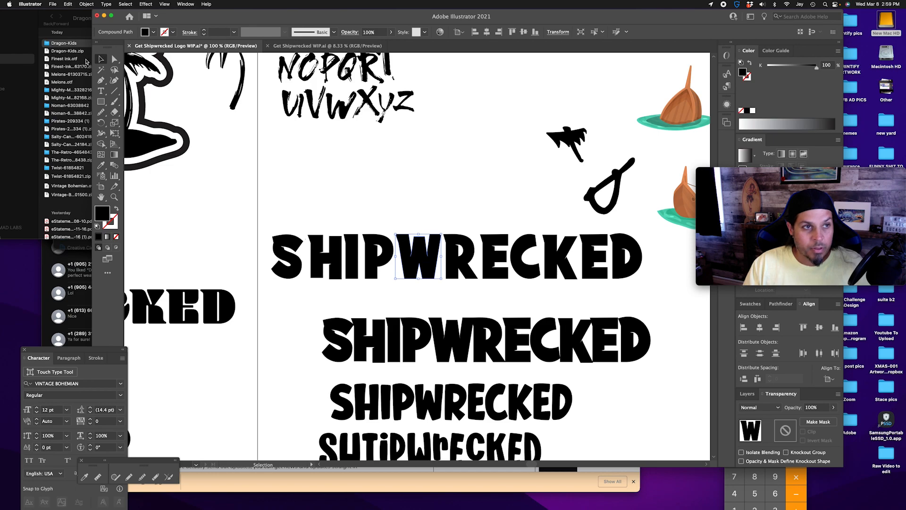
Reshape the final D of the navy SHIPWRECKED lettering into a tilted boat hull with a pointed bowsprit
left_click(113, 59)
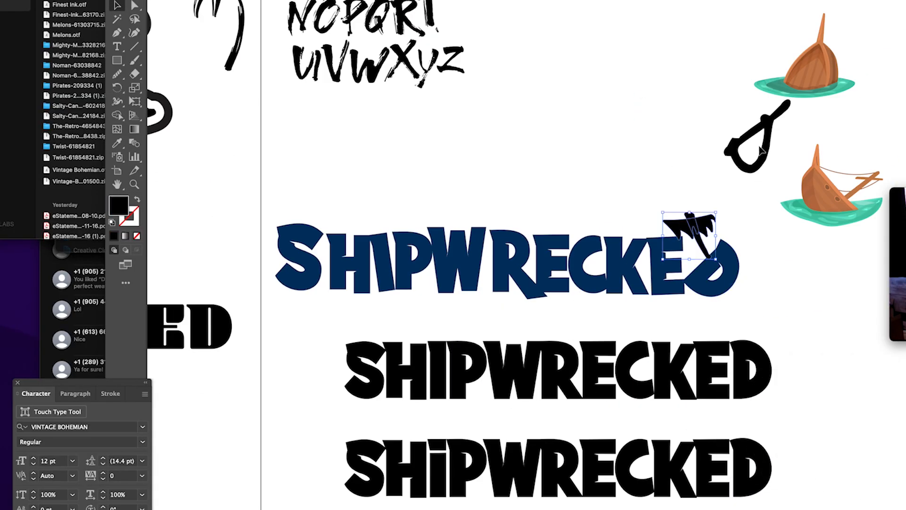
scroll(536, 253, "up", 2)
key("p")
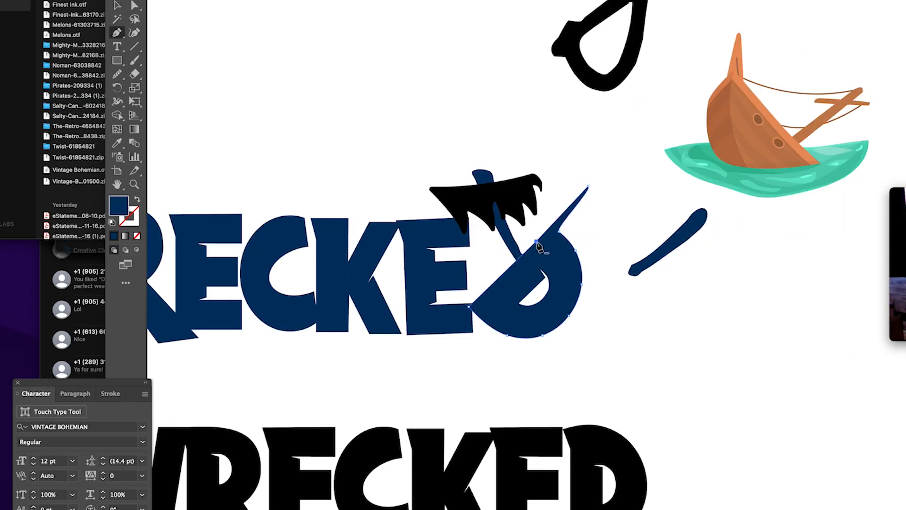
Select the tattered flag together with its mast above the boat-shaped D of the navy SHIPWRECKED lettering
key("a")
scroll(480, 233, "up", 5)
left_click(479, 233)
scroll(588, 306, "down", 4)
scroll(515, 286, "up", 4)
left_click(514, 286)
scroll(603, 358, "down", 8)
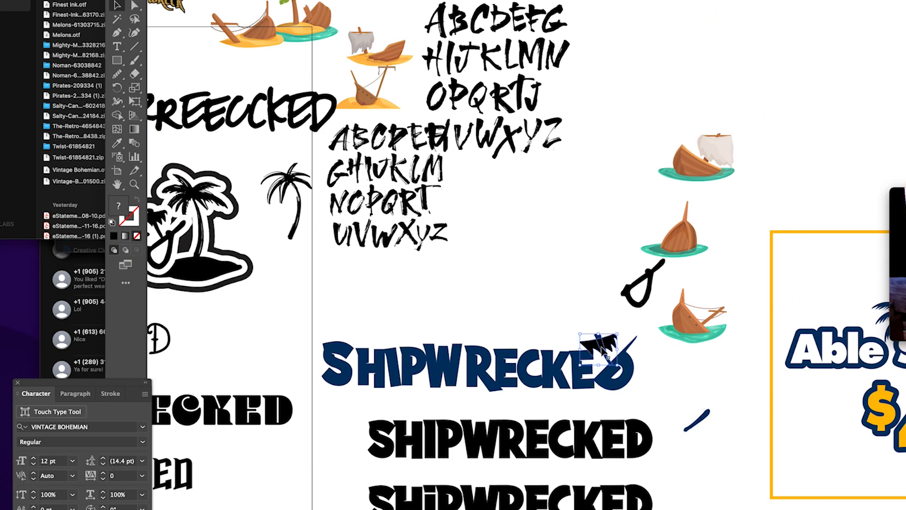
scroll(505, 358, "up", 4)
left_click(505, 344, "shift")
scroll(505, 344, "down", 2)
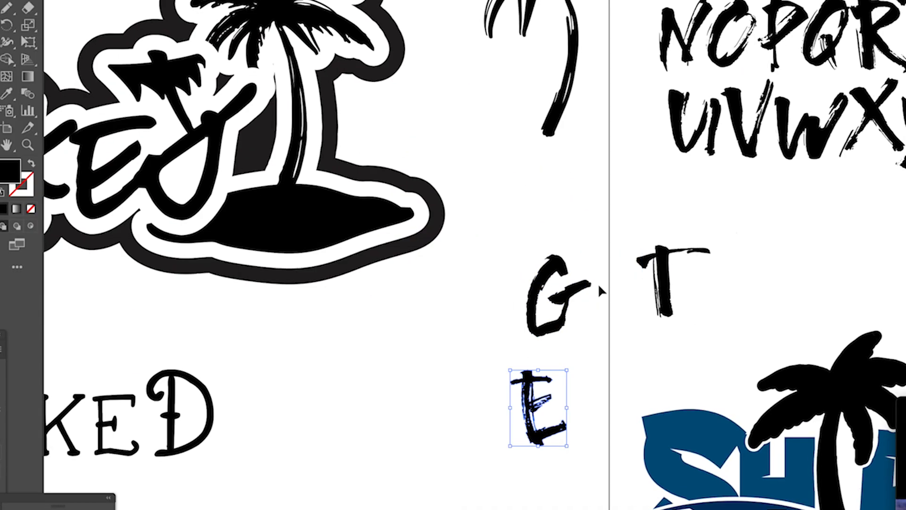
Assemble the brushed letters G, E and T into GET above SHIPWRECKED and select the outline of the palm tree replacing the I
mouse_move(540, 408)
left_mouse_down()
mouse_move(605, 290)
mouse_move(528, 98)
left_mouse_up()
scroll(604, 269, "up", 5)
scroll(603, 261, "down", 2)
scroll(740, 453, "down", 4)
left_click(528, 264)
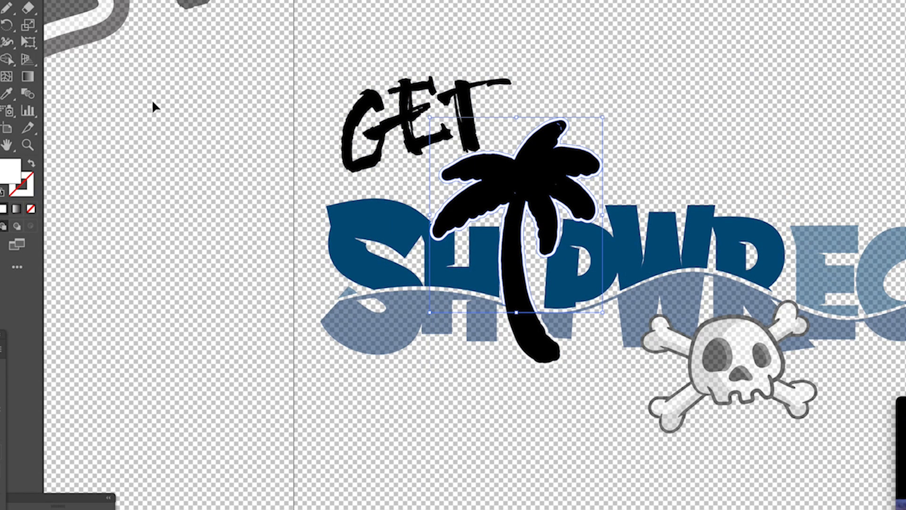
scroll(535, 245, "up", 2)
scroll(535, 244, "down", 5)
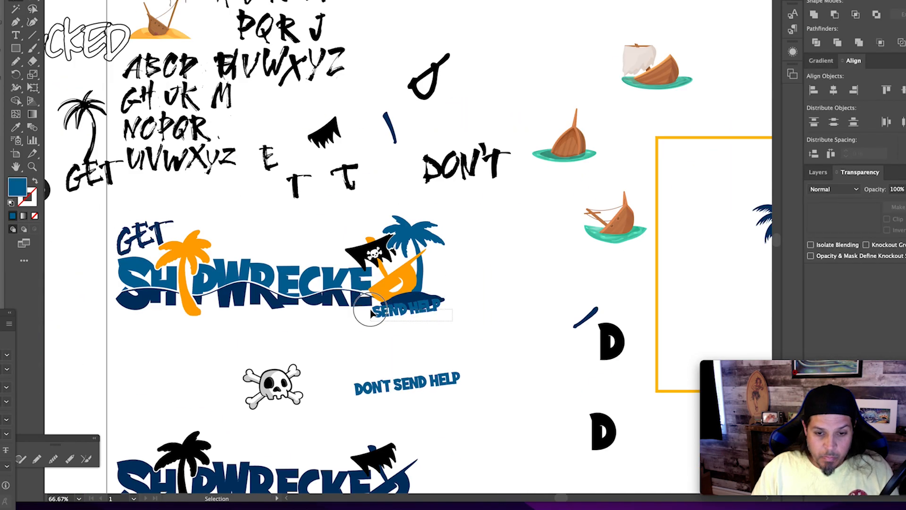
Examine the coloured GET SHIPWRECKED logo with its orange palm, boat-shaped D and tagline up close
key("super+equal")
key("super+equal")
key("super+equal")
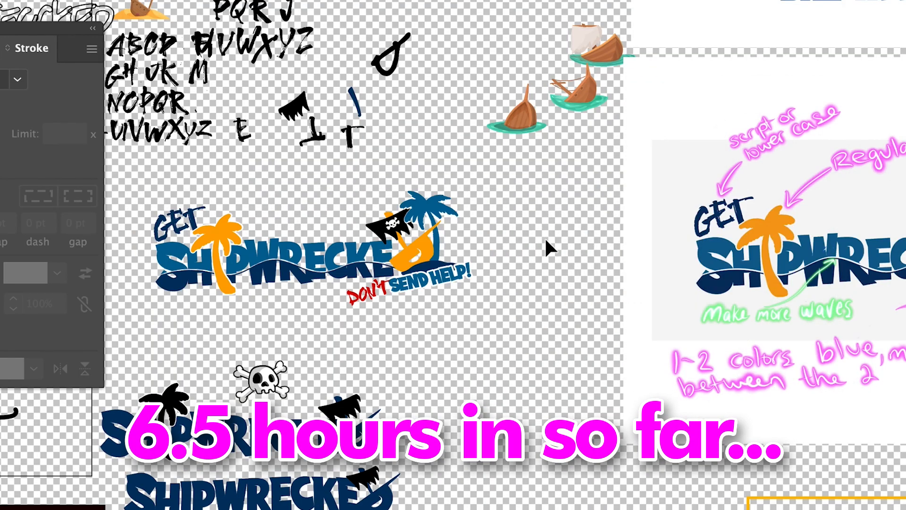
scroll(545, 237, "up", 2)
scroll(545, 237, "left", 5)
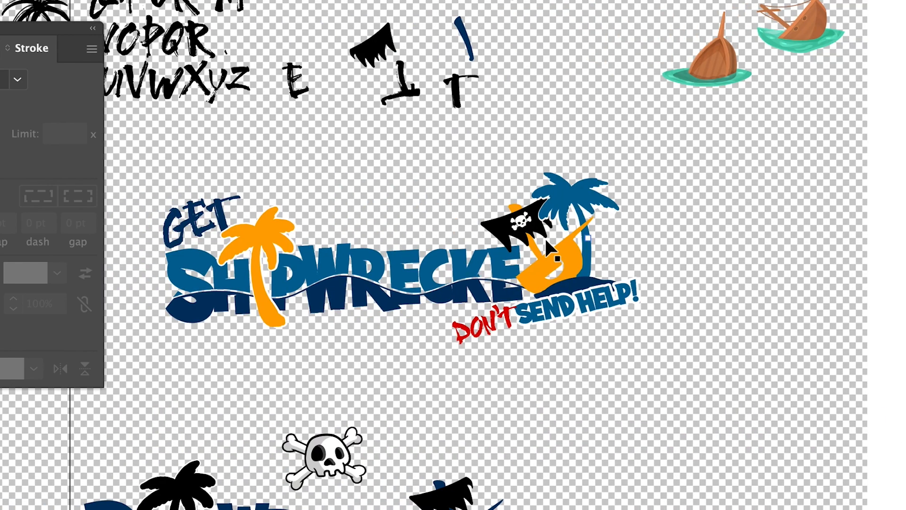
scroll(545, 237, "left", 5)
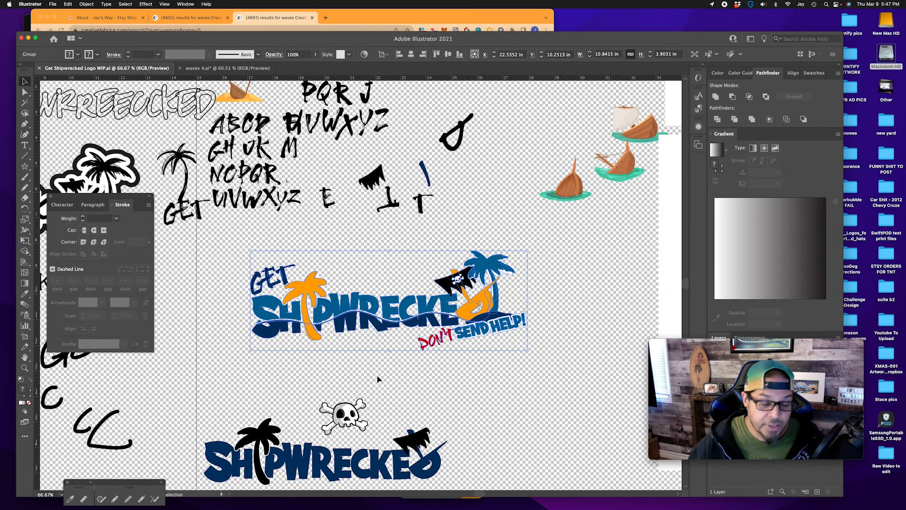
key("super+=")
scroll(435, 369, "left", 3)
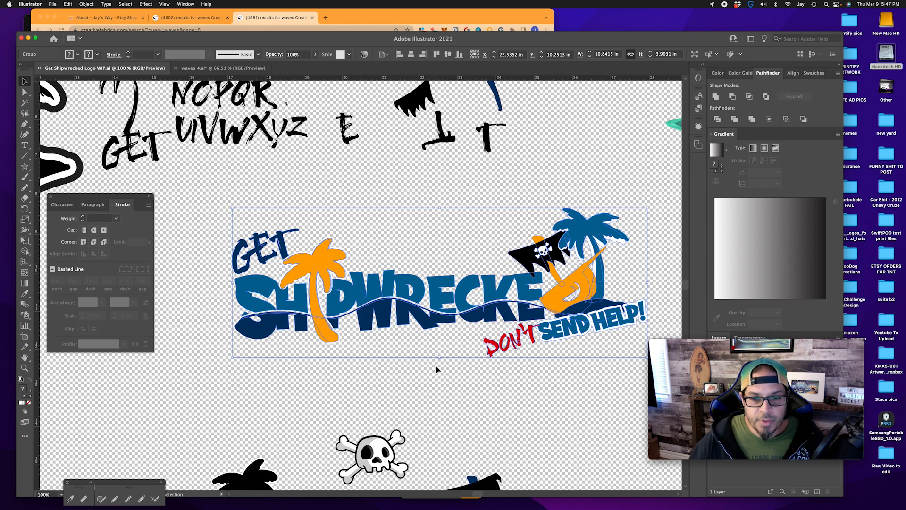
Read the handwritten revision notes on the annotated logo mock-up beside the current design
left_click(459, 395)
scroll(444, 339, "right", 10)
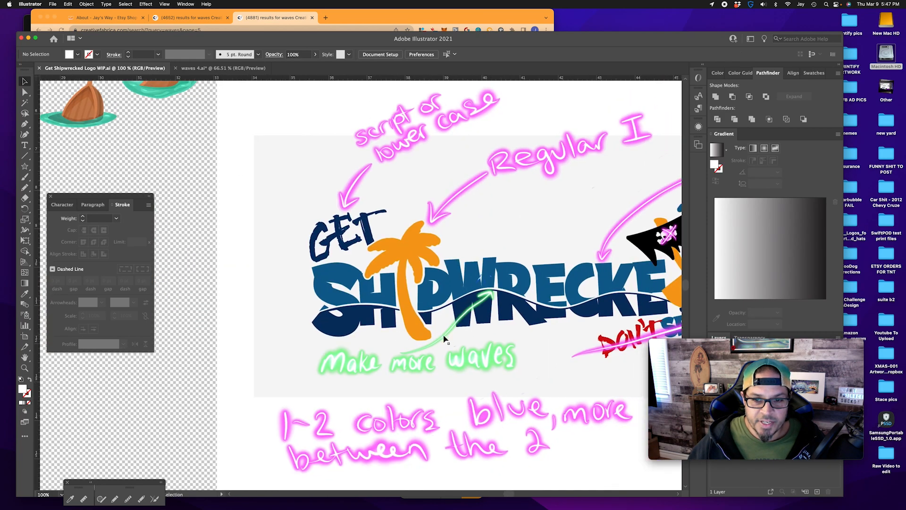
scroll(443, 336, "right", 5)
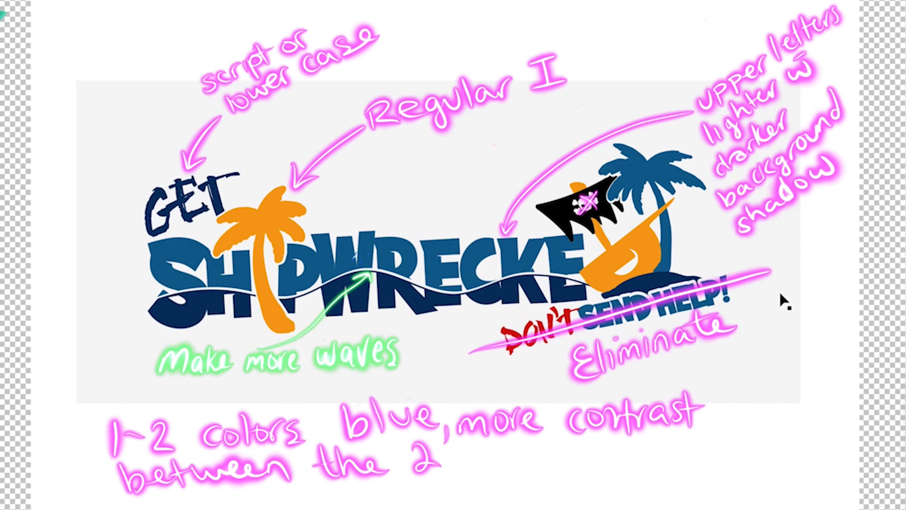
scroll(781, 301, "down", 3)
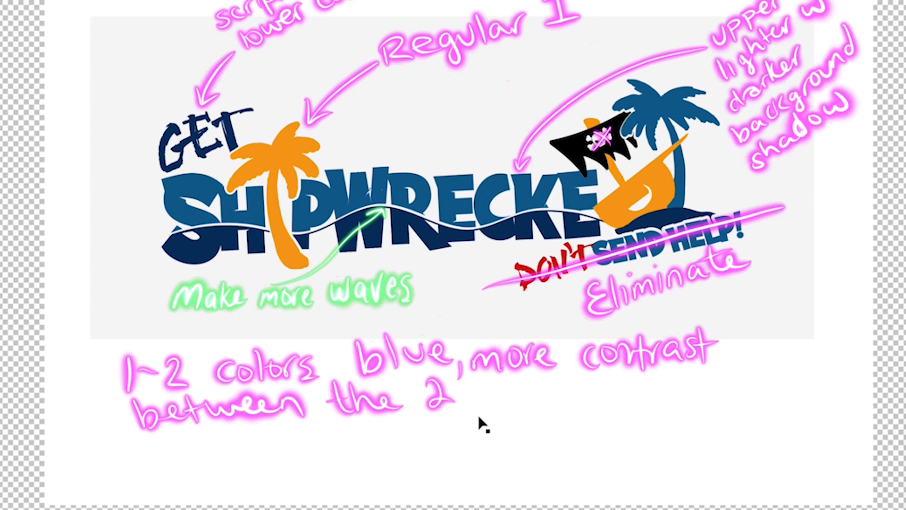
scroll(481, 422, "left", 15)
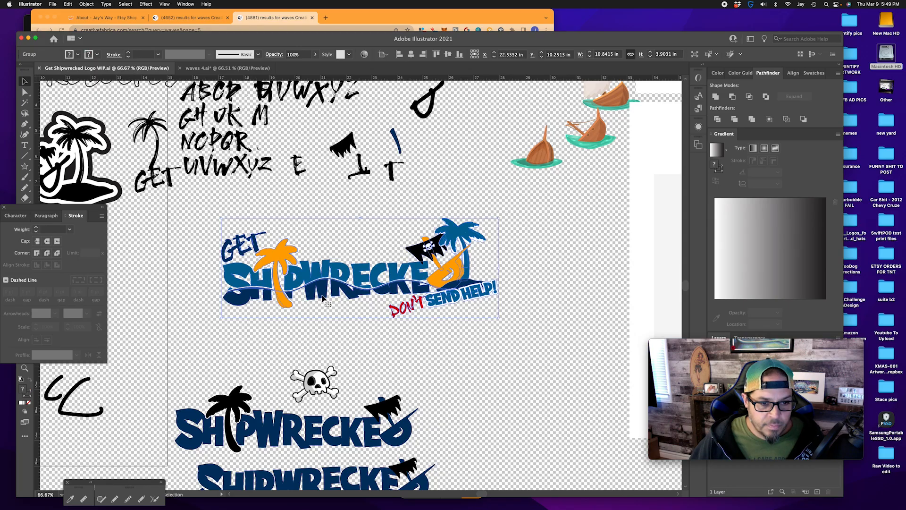
Ungroup the coloured logo and move the boat-shaped D, pirate flag and palm island away from the lettering
key("super+shift+g")
left_click_drag(513, 325, 460, 226)
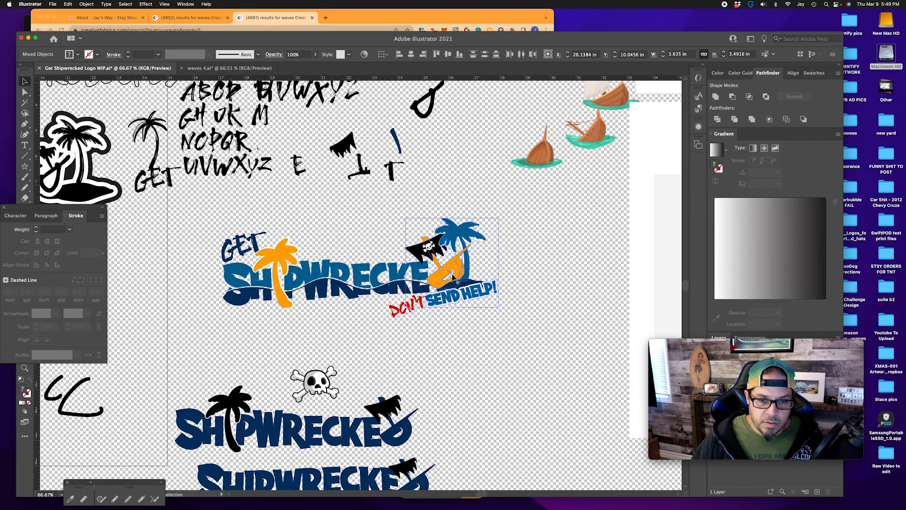
left_click_drag(448, 265, 571, 264)
Move the DON'T SEND HELP! tagline away from the SHIPWRECKED lettering to a spot below the separated palm island
left_click_drag(412, 306, 535, 306)
left_click(555, 304, "shift")
left_click_drag(555, 304, 554, 346)
scroll(555, 347, "down", 3)
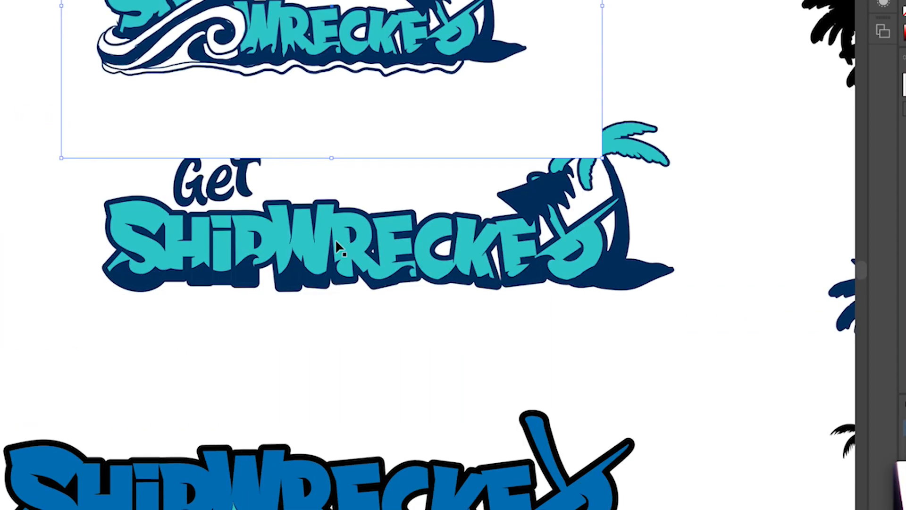
Reposition the turquoise-and-navy SHIPWRECKED logo version with the wave artwork and bring the finished design into view
scroll(335, 245, "up", 5)
left_click_drag(355, 279, 390, 234)
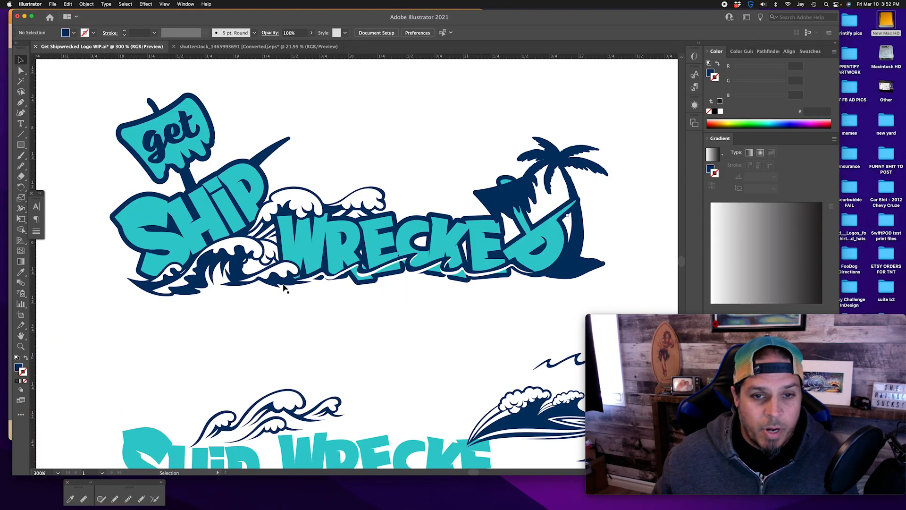
scroll(405, 336, "up", 1)
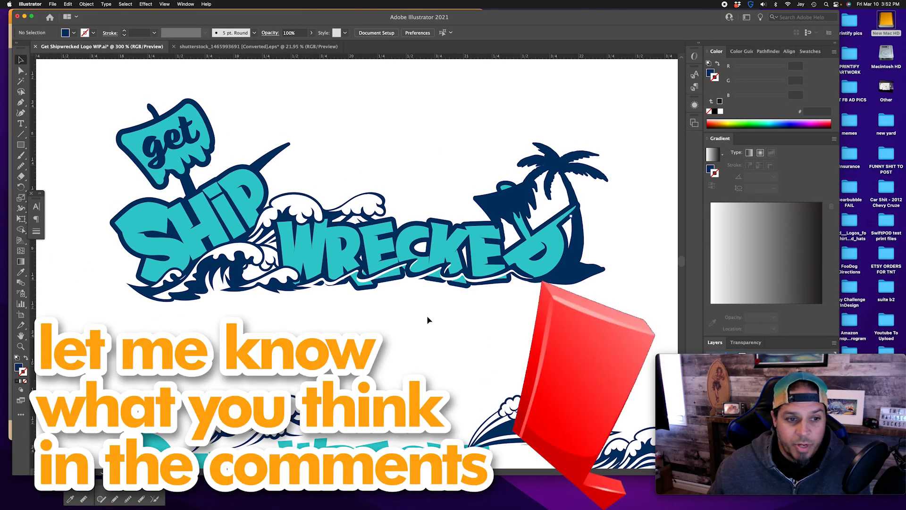